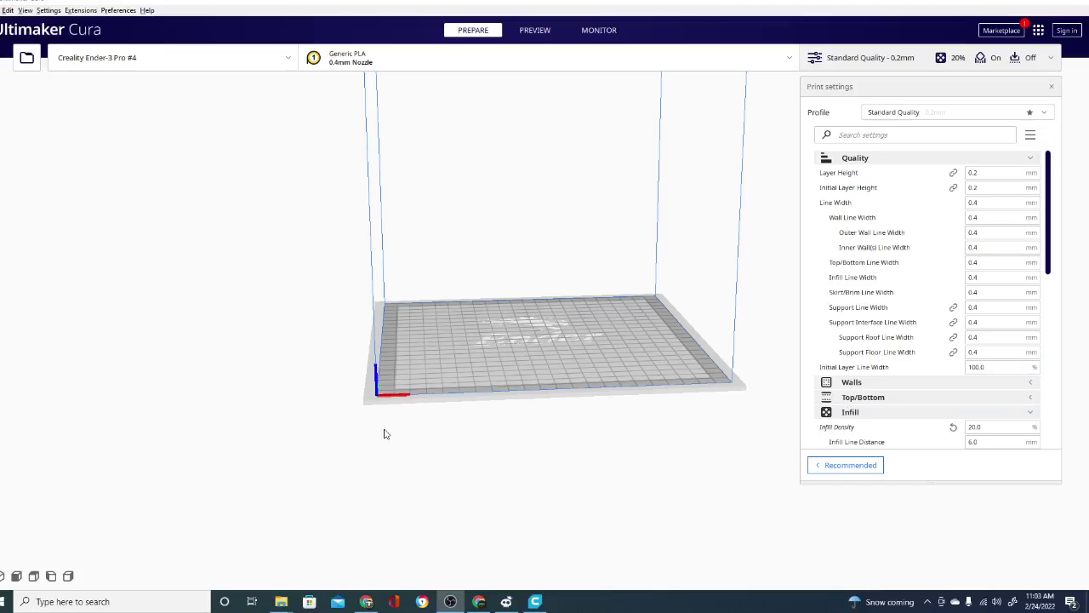
# - Check the YouTube Studio comments, then orbit the Cura build plate view from several angles
pyautogui.click(479, 600)
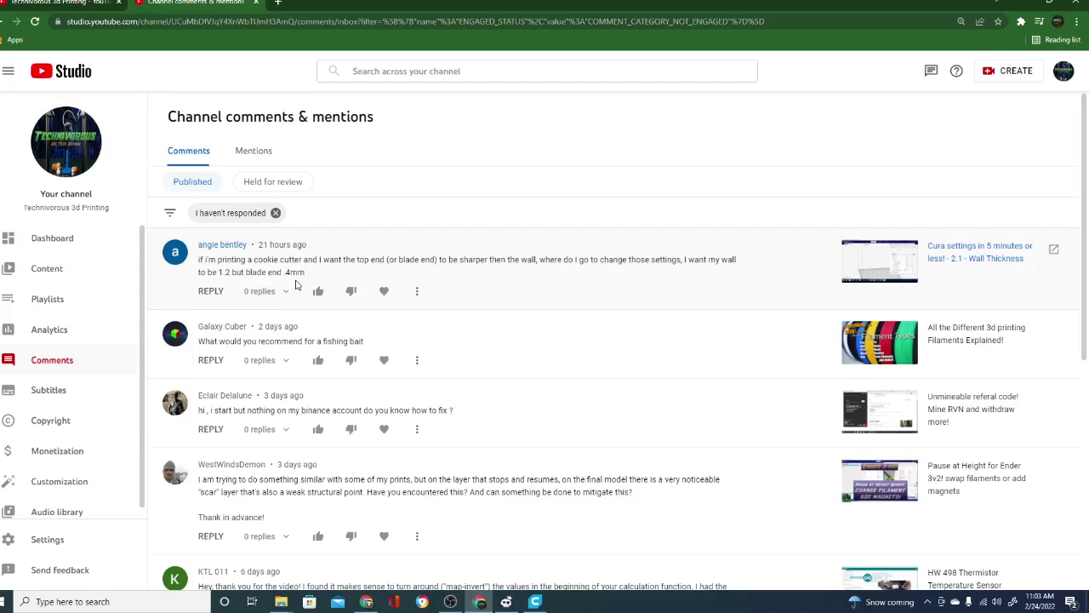
pyautogui.click(537, 602)
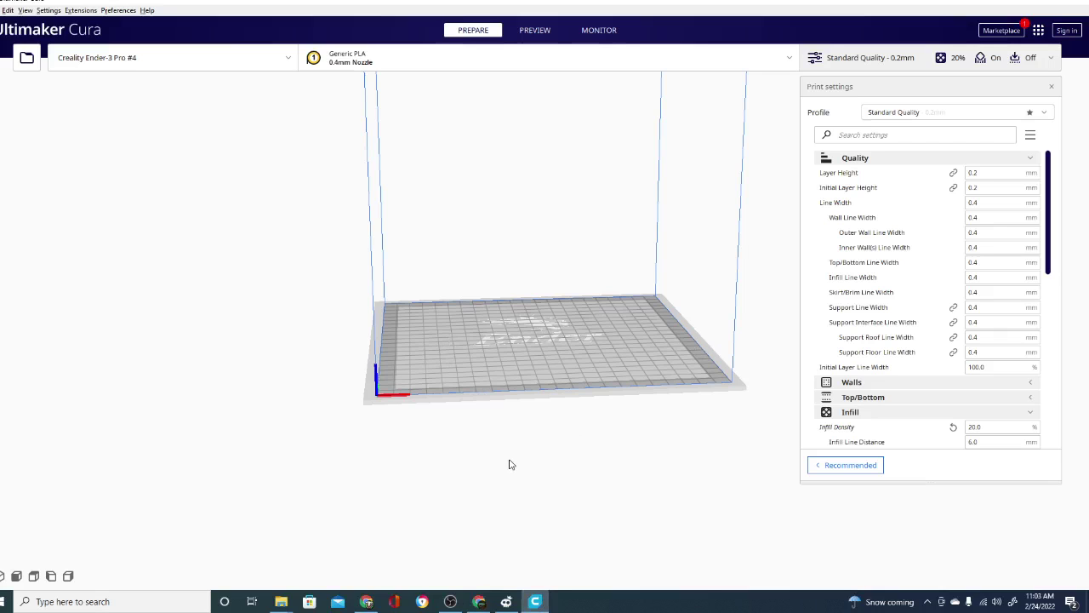
pyautogui.moveTo(467, 361); pyautogui.dragTo(655, 359, button='right')
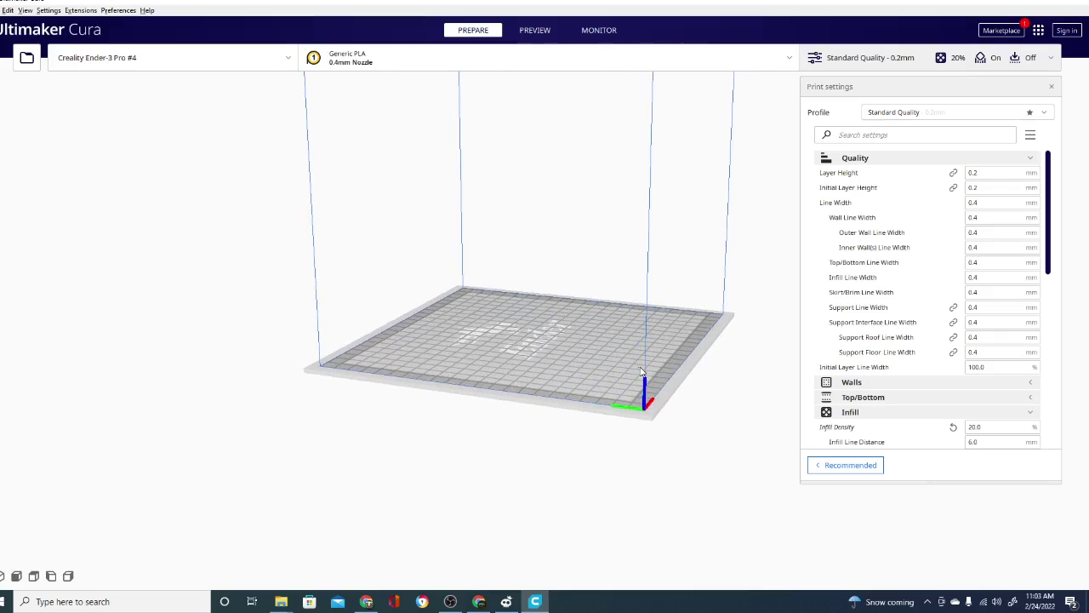
pyautogui.moveTo(680, 445); pyautogui.dragTo(505, 442, button='right')
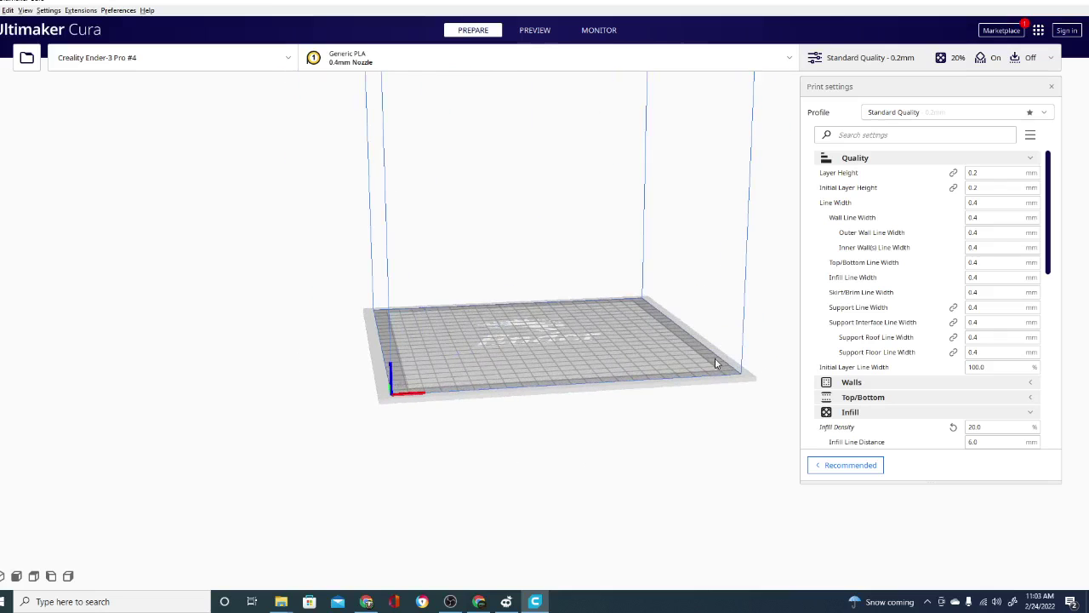
pyautogui.moveTo(716, 363); pyautogui.dragTo(635, 357, button='right')
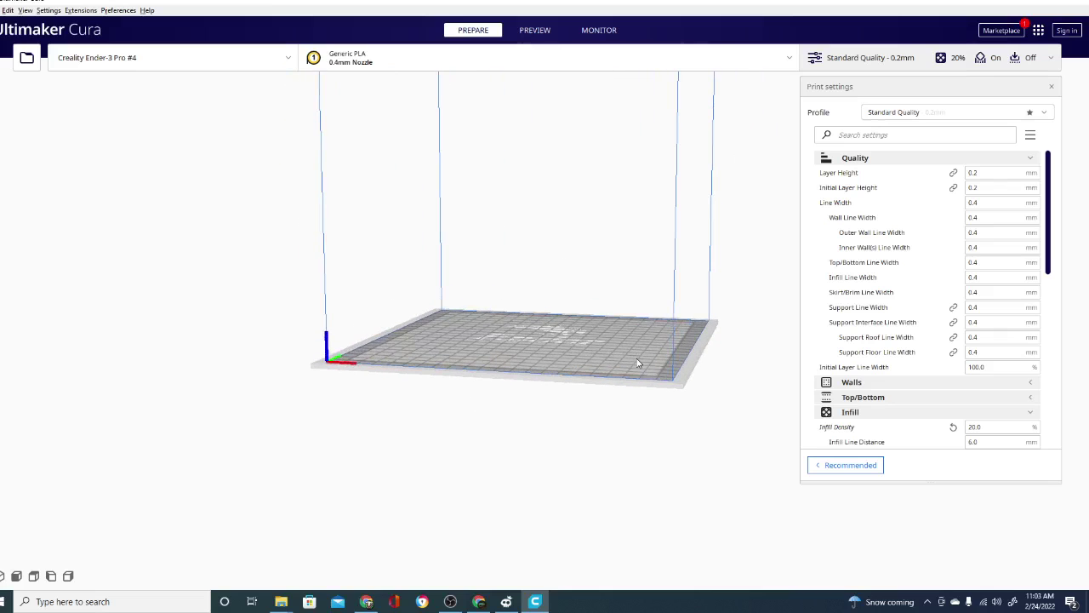
pyautogui.moveTo(562, 369); pyautogui.dragTo(525, 357, button='right')
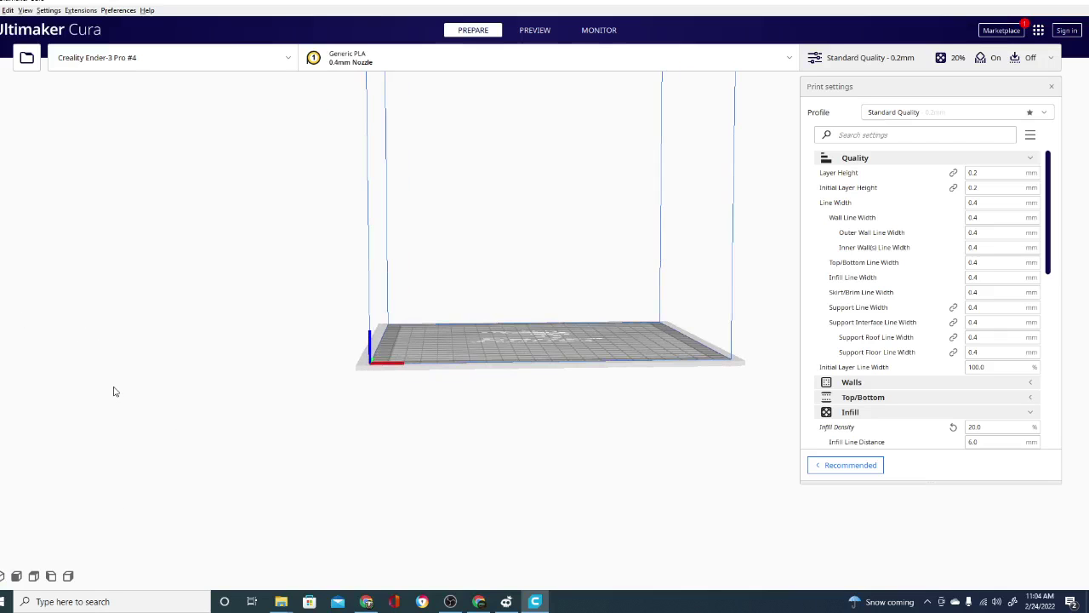
pyautogui.moveTo(190, 380); pyautogui.dragTo(473, 414, button='right')
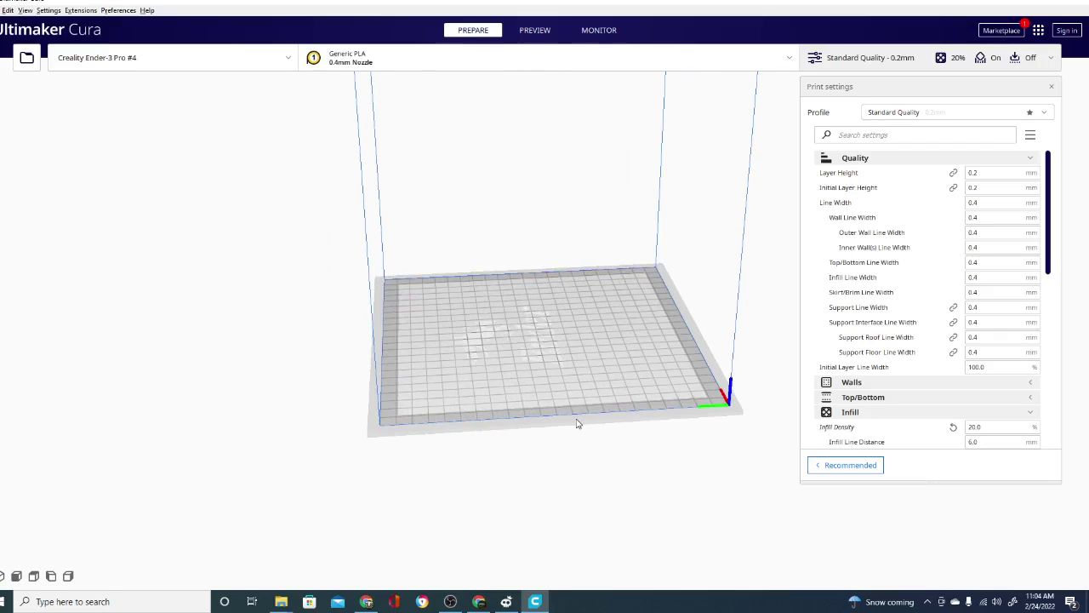
pyautogui.moveTo(579, 420); pyautogui.dragTo(359, 423, button='right')
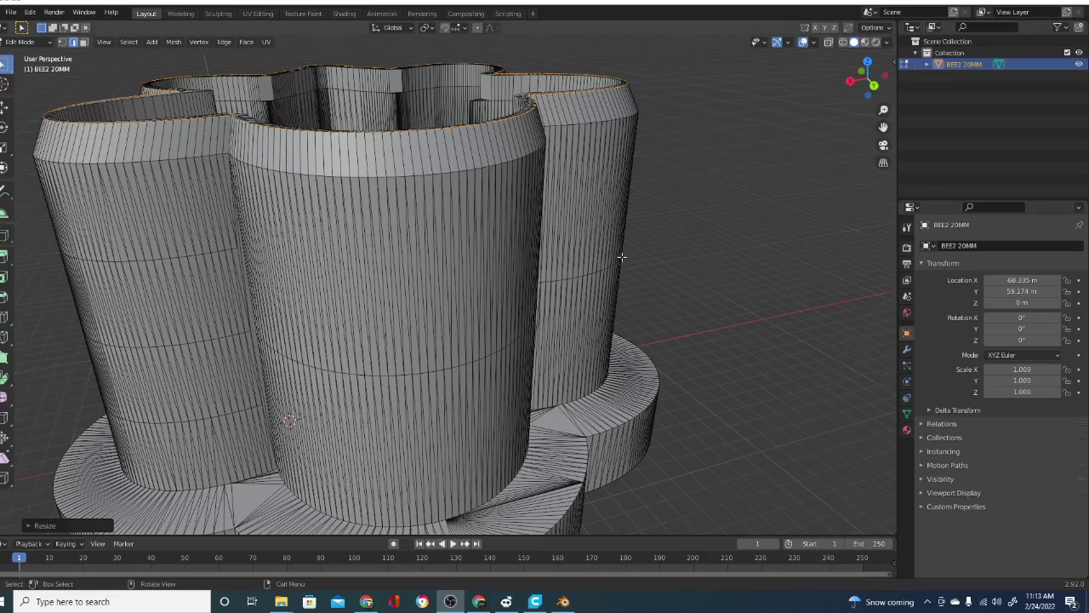
# - Zoom and orbit around the bee mesh, glance at the File menu, and leave Edit Mode
pyautogui.scroll(-5, 622, 248)
pyautogui.moveTo(867, 75); pyautogui.dragTo(873, 107)
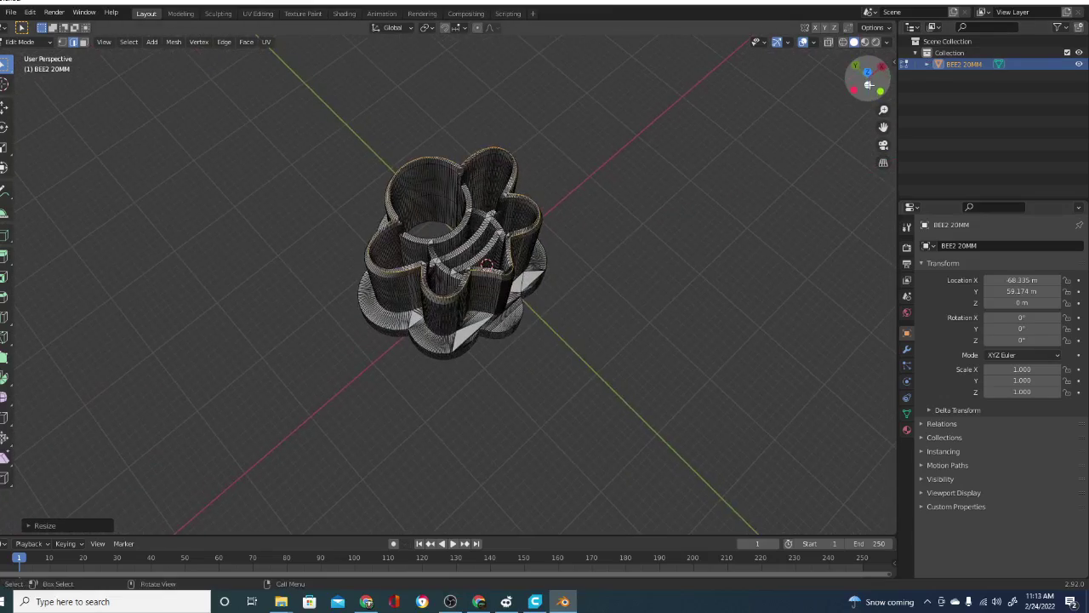
pyautogui.click(15, 13)
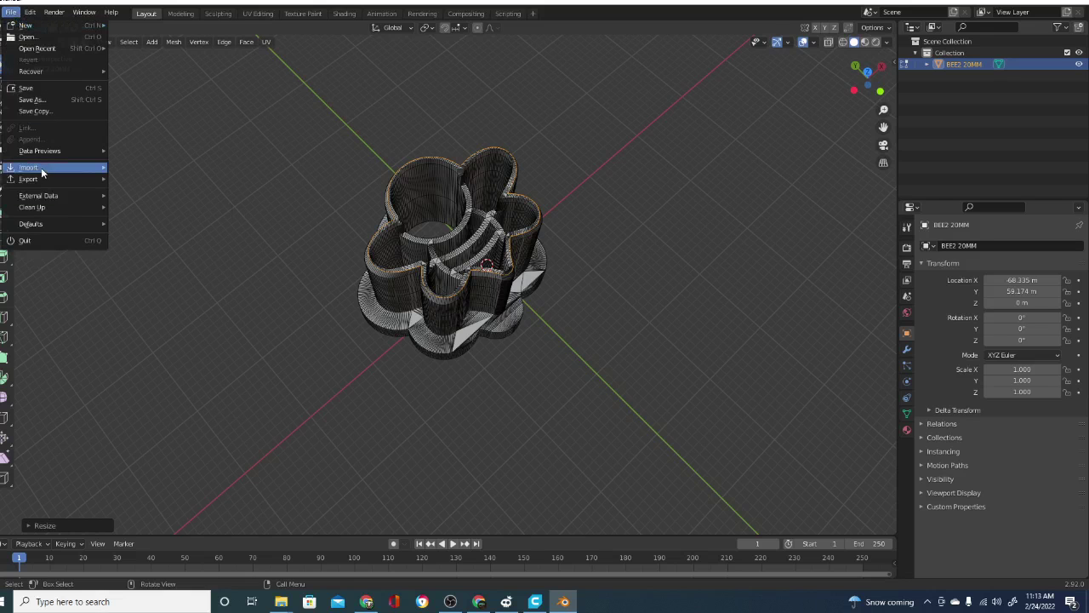
pyautogui.moveTo(41, 167)
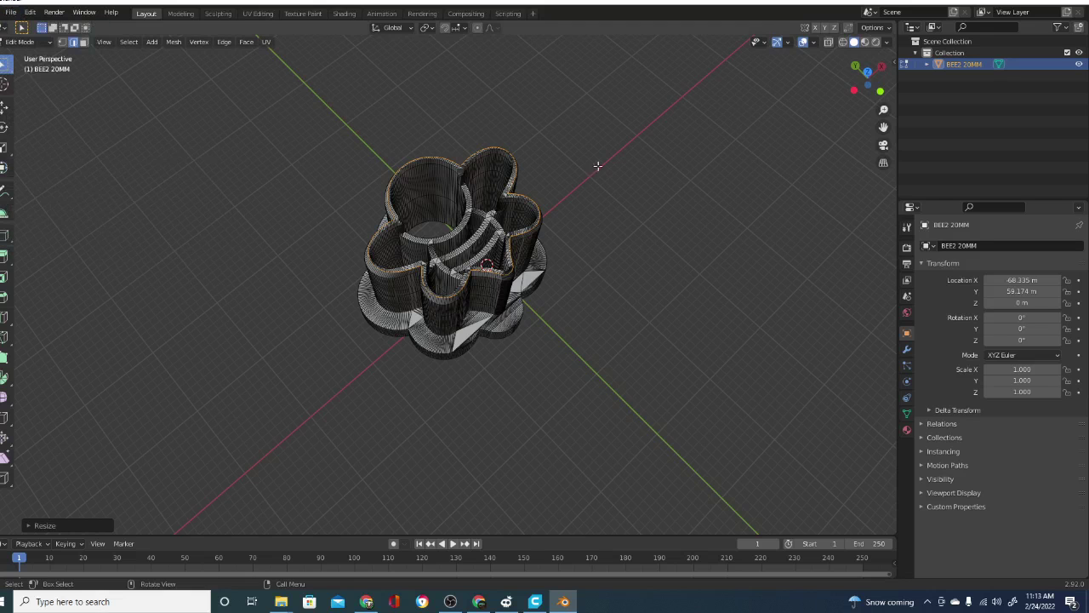
pyautogui.moveTo(876, 82); pyautogui.dragTo(656, 245)
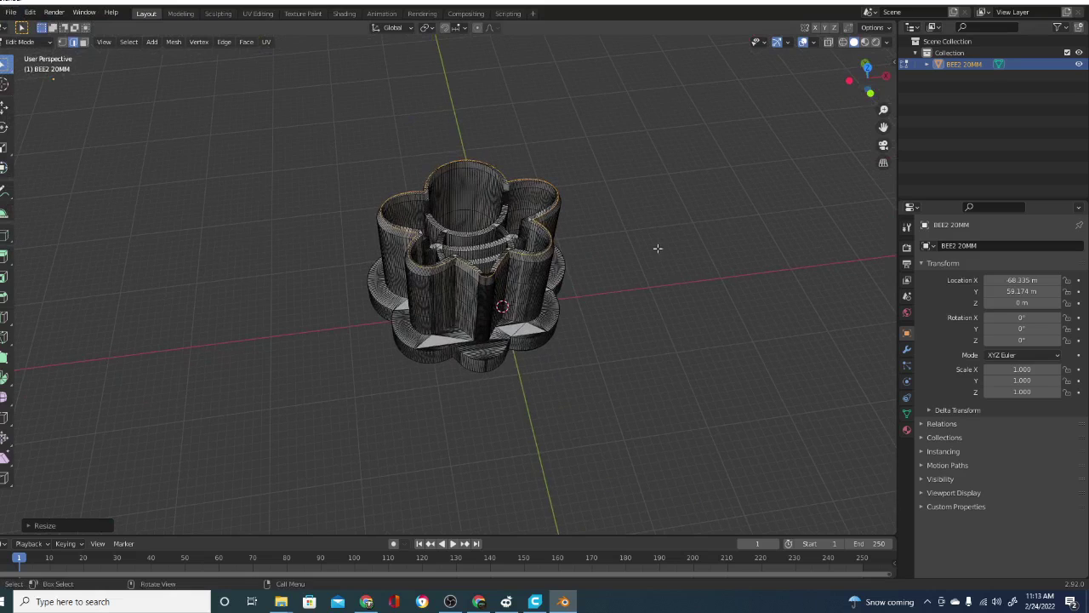
pyautogui.press('Tab')
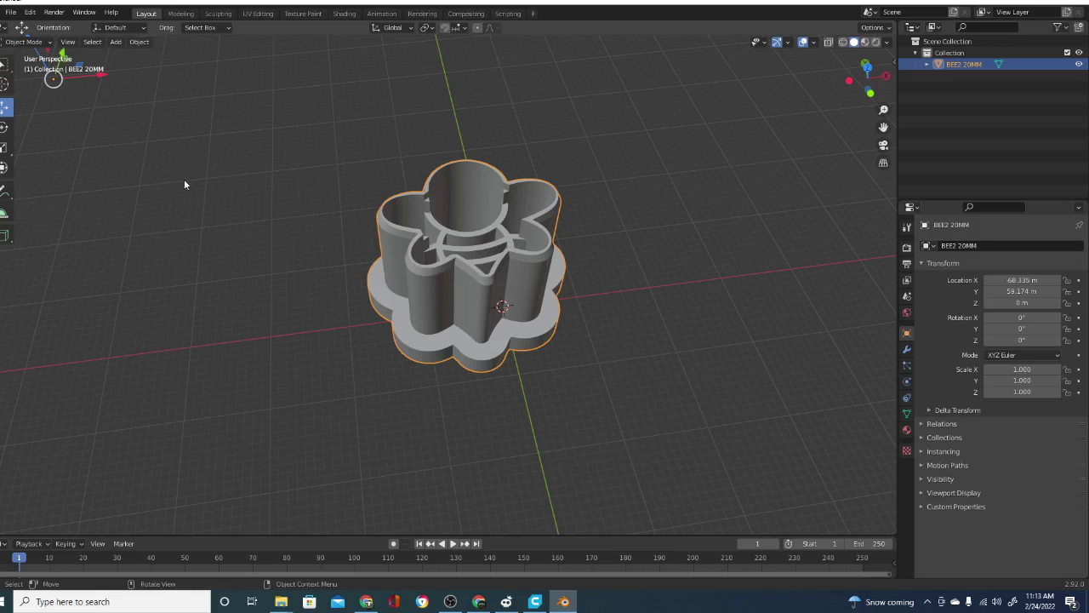
# - Re-enter Edit Mode on the bee mesh and scale the selected top rim edges slightly with S
pyautogui.press('Tab')
pyautogui.scroll(-1, 441, 224)
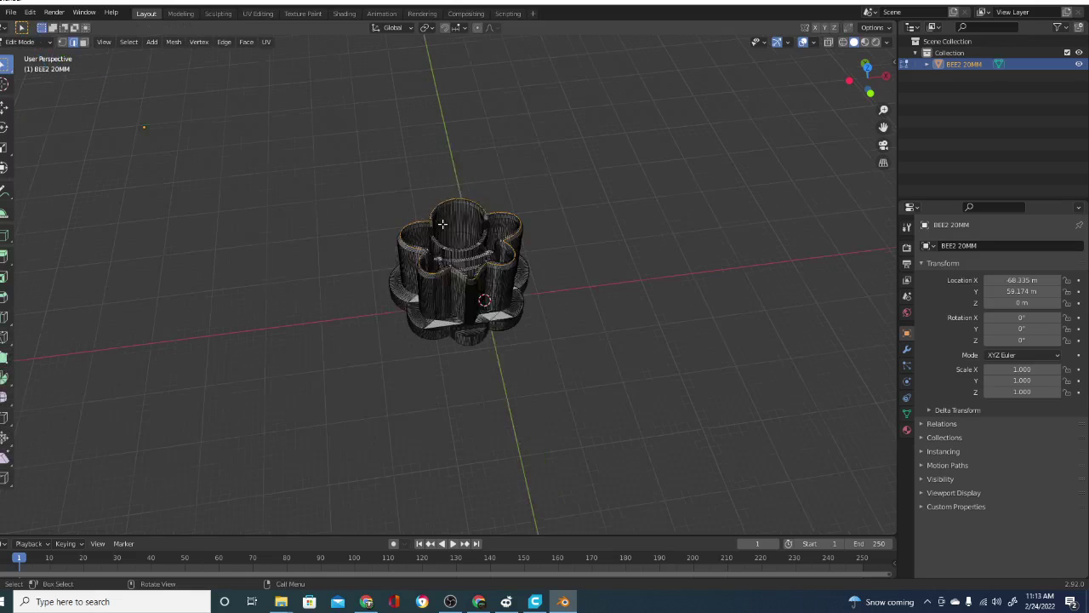
pyautogui.scroll(8, 441, 223)
pyautogui.scroll(5, 477, 220)
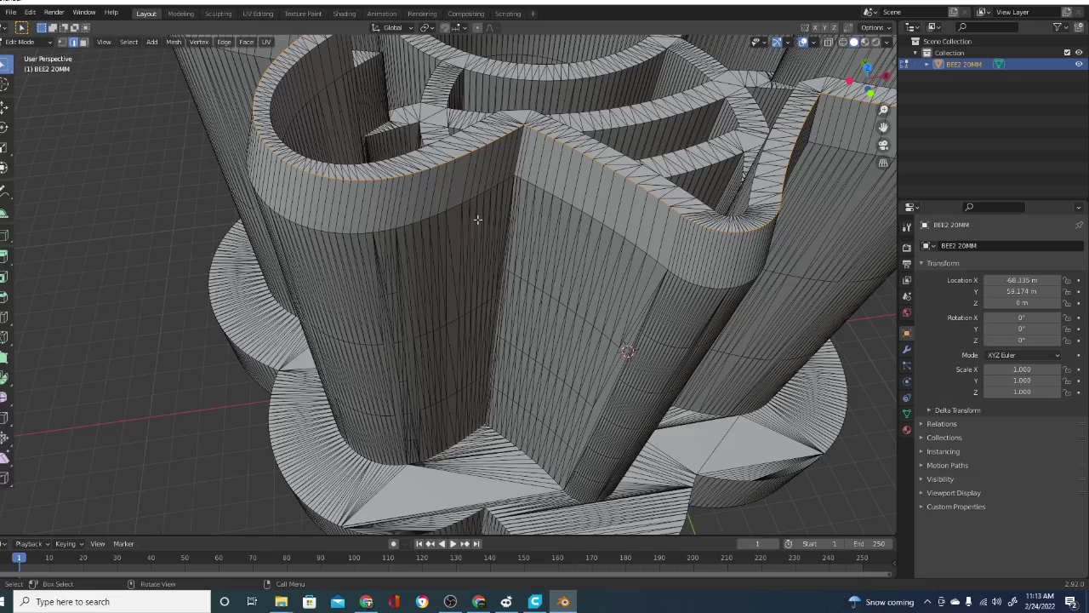
pyautogui.scroll(-7, 473, 364)
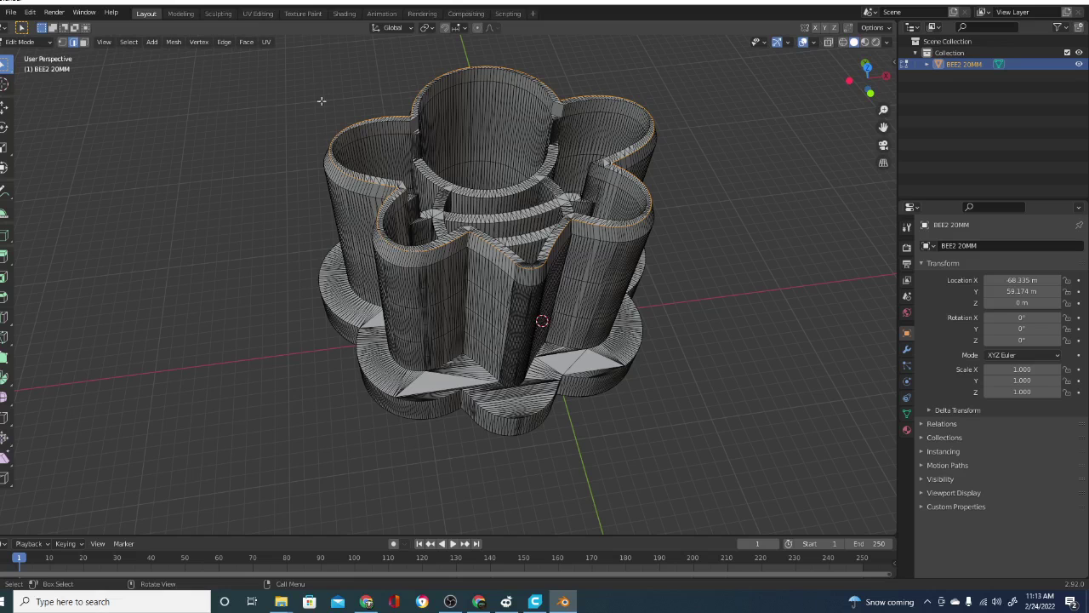
pyautogui.press('s')
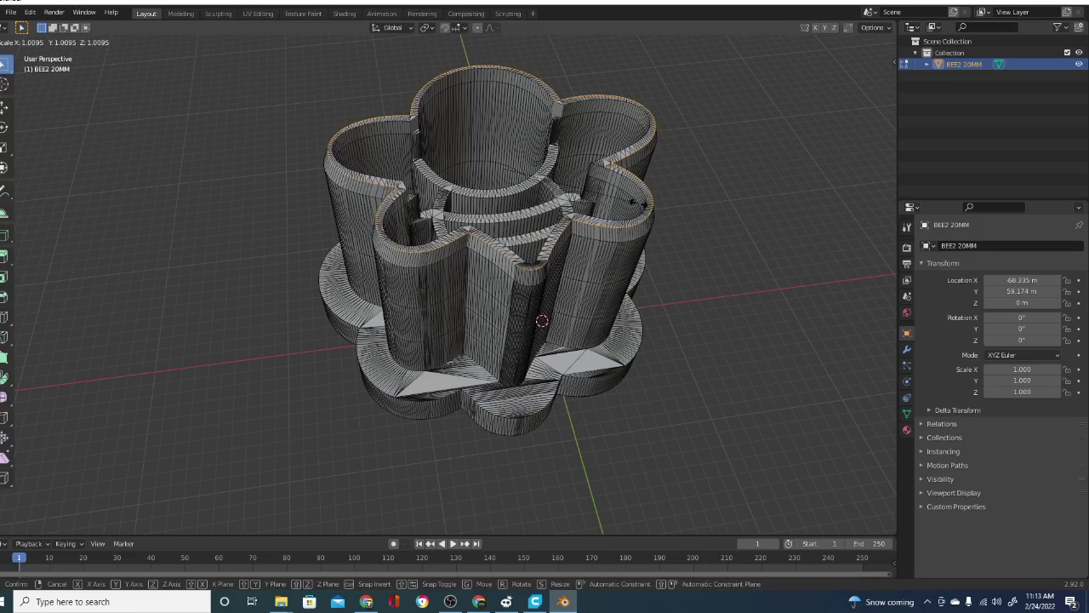
pyautogui.click(634, 201)
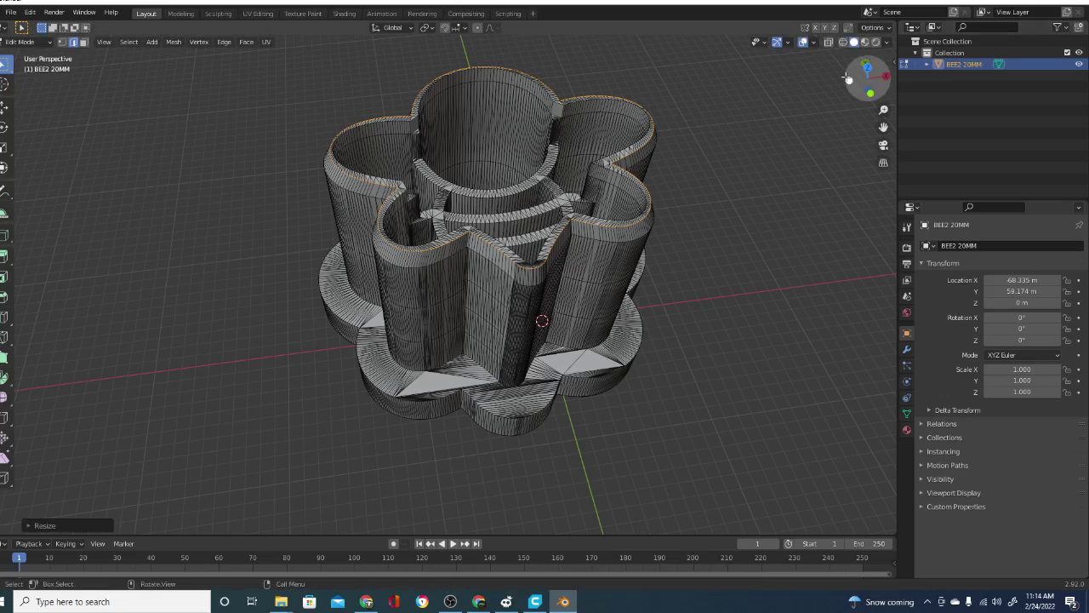
pyautogui.moveTo(866, 75); pyautogui.dragTo(846, 67)
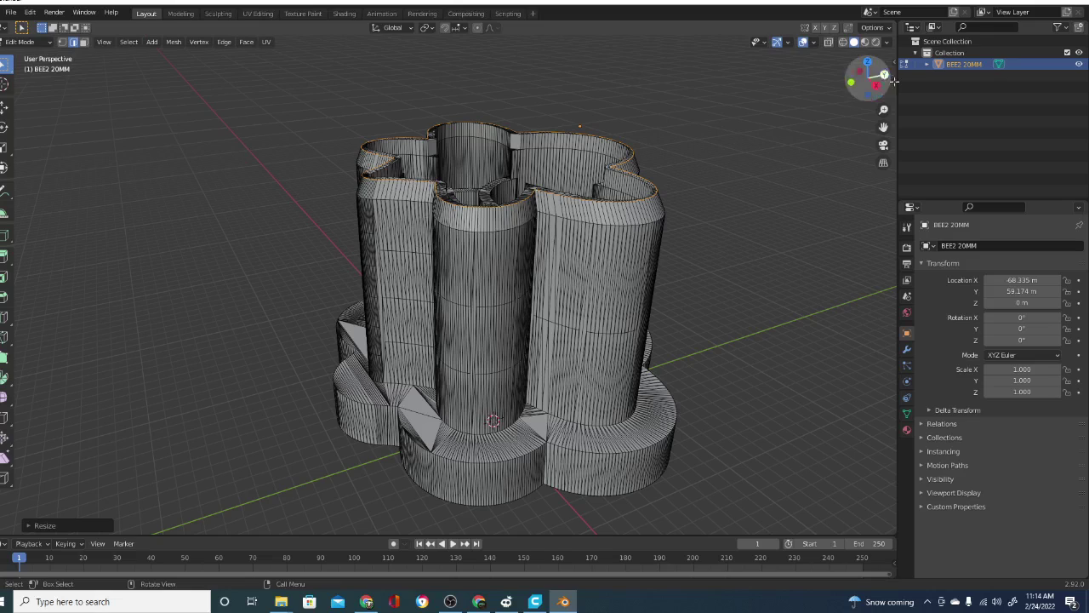
pyautogui.moveTo(866, 69); pyautogui.dragTo(878, 83)
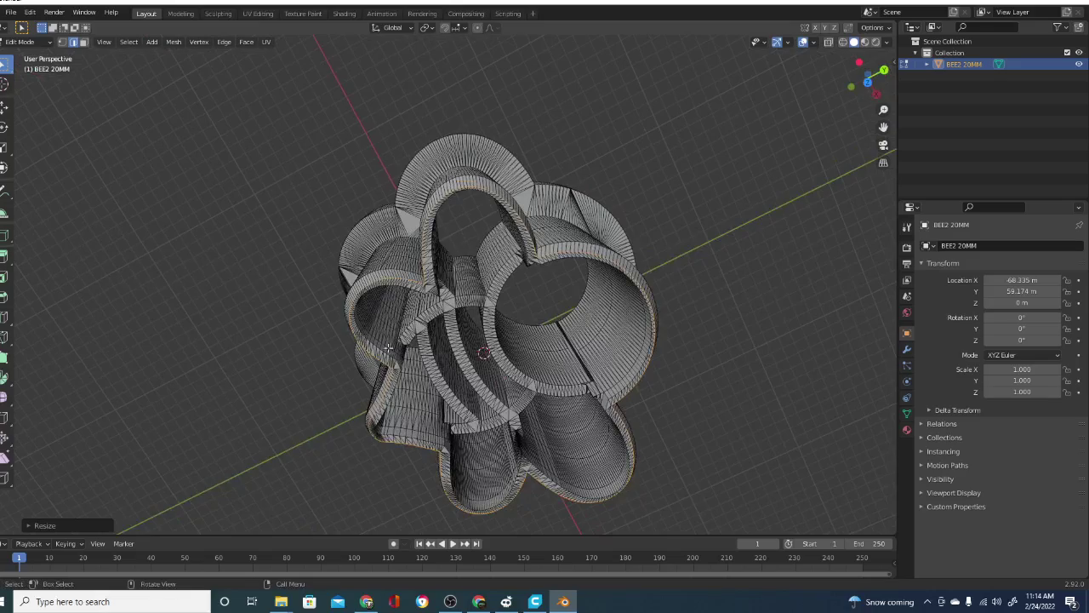
pyautogui.scroll(5, 392, 304)
pyautogui.scroll(-3, 359, 312)
pyautogui.scroll(3, 363, 311)
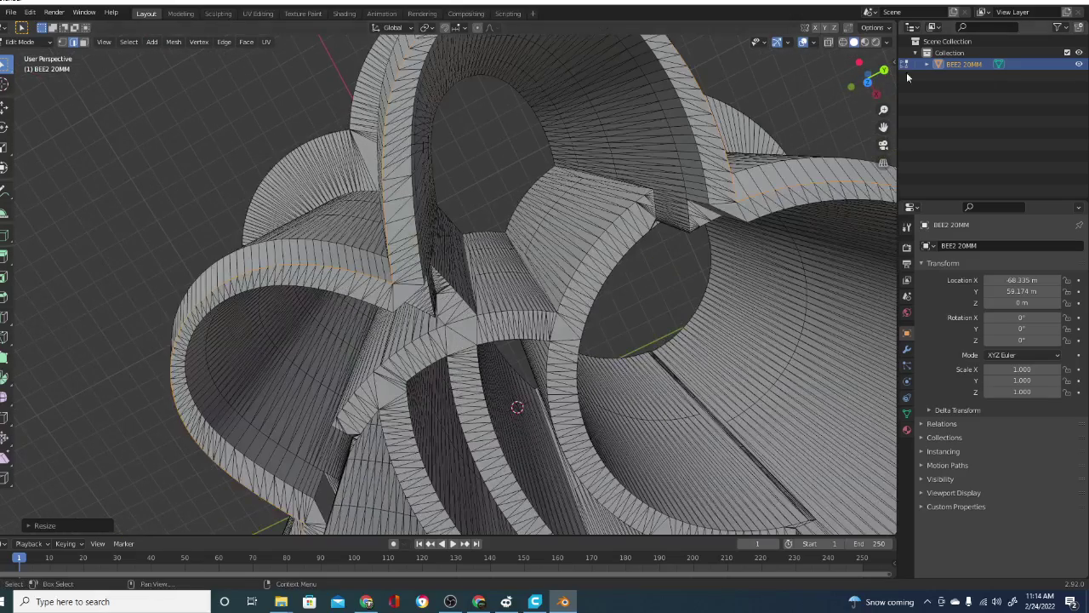
pyautogui.moveTo(362, 310); pyautogui.dragTo(466, 329, button='middle')
pyautogui.scroll(-6, 467, 329)
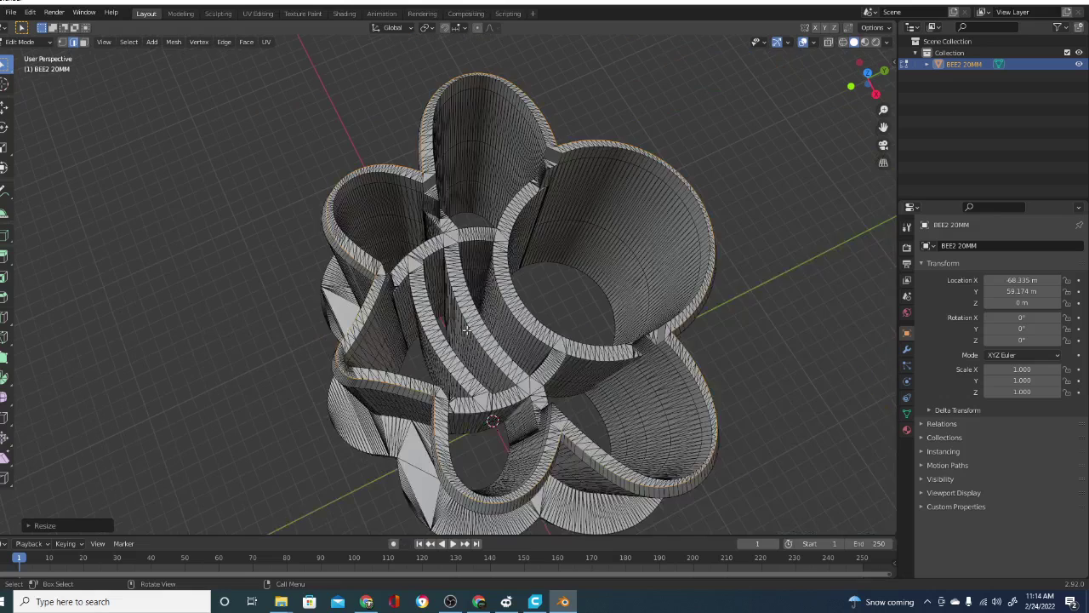
pyautogui.scroll(2, 466, 330)
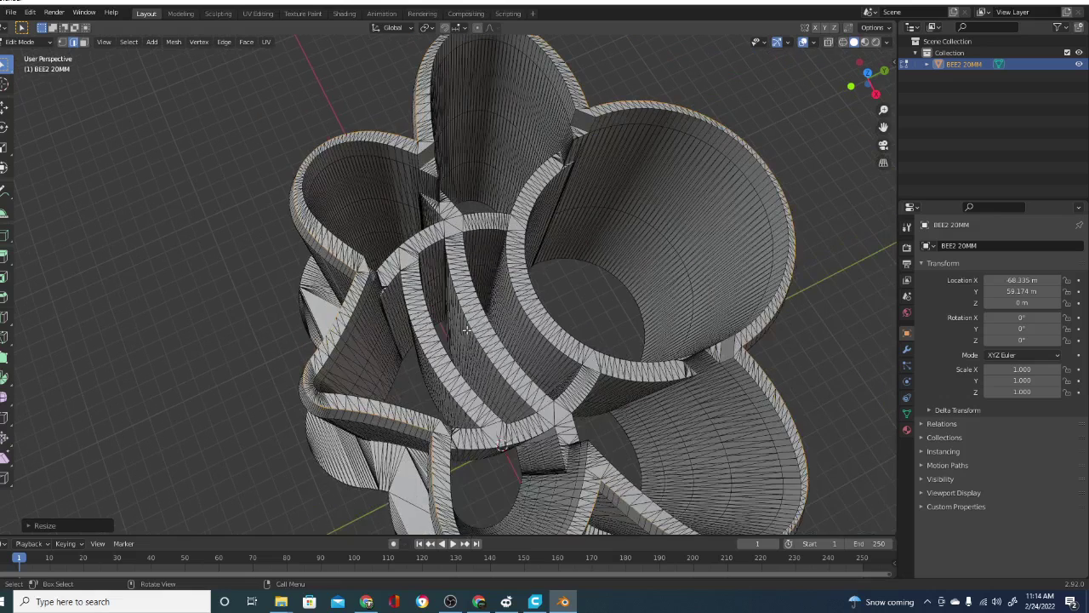
# - Switch to face select mode, zoom in, and undo a first trial rim path selection
pyautogui.click(83, 43)
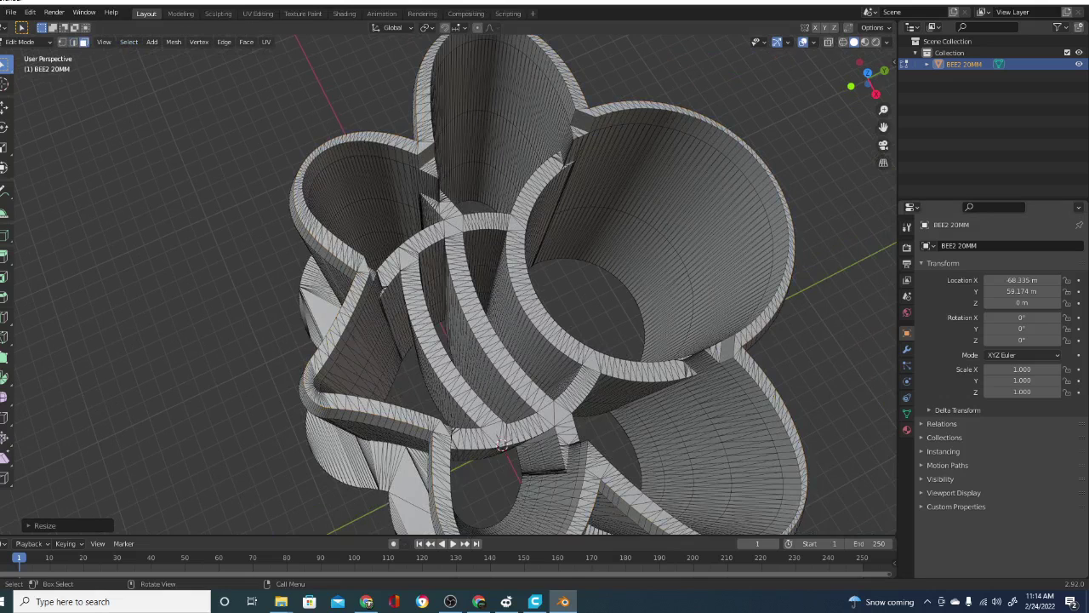
pyautogui.hotkey('alt', 'Tab')
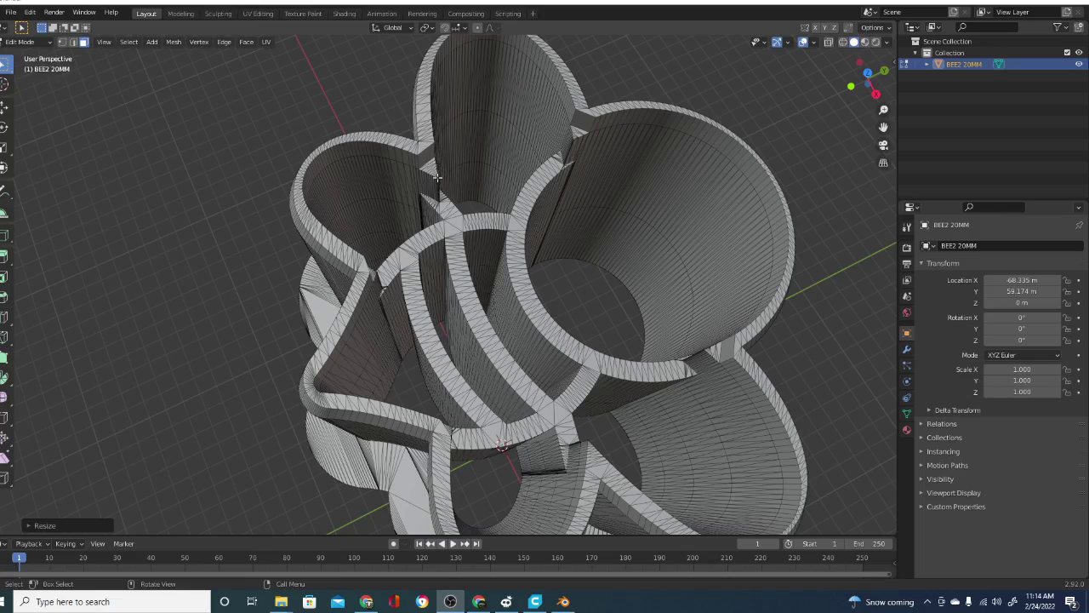
pyautogui.scroll(-5, 436, 177)
pyautogui.scroll(15, 409, 194)
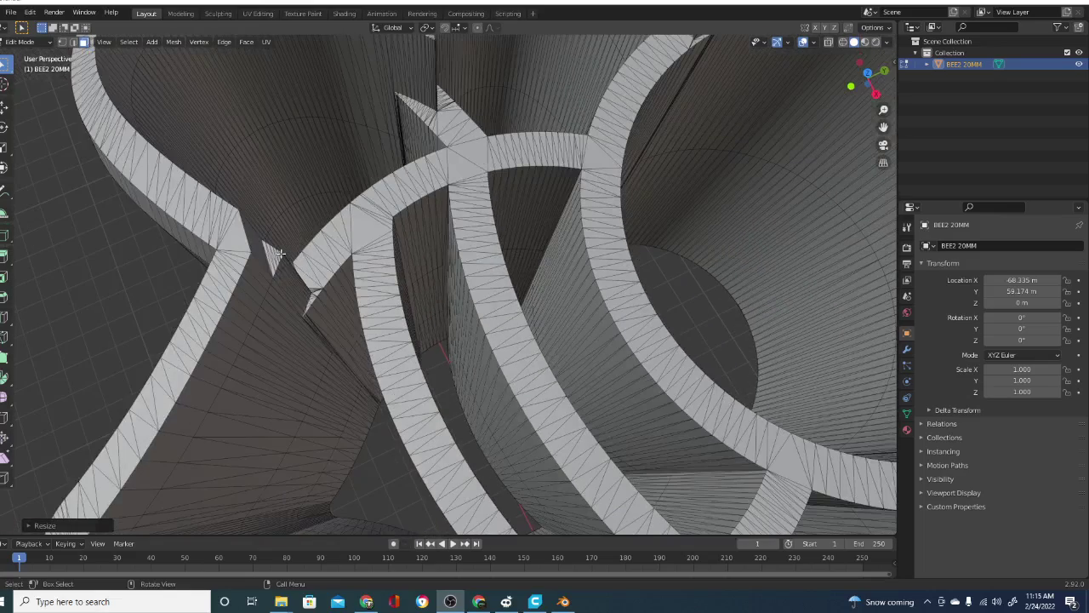
pyautogui.scroll(-10, 430, 333)
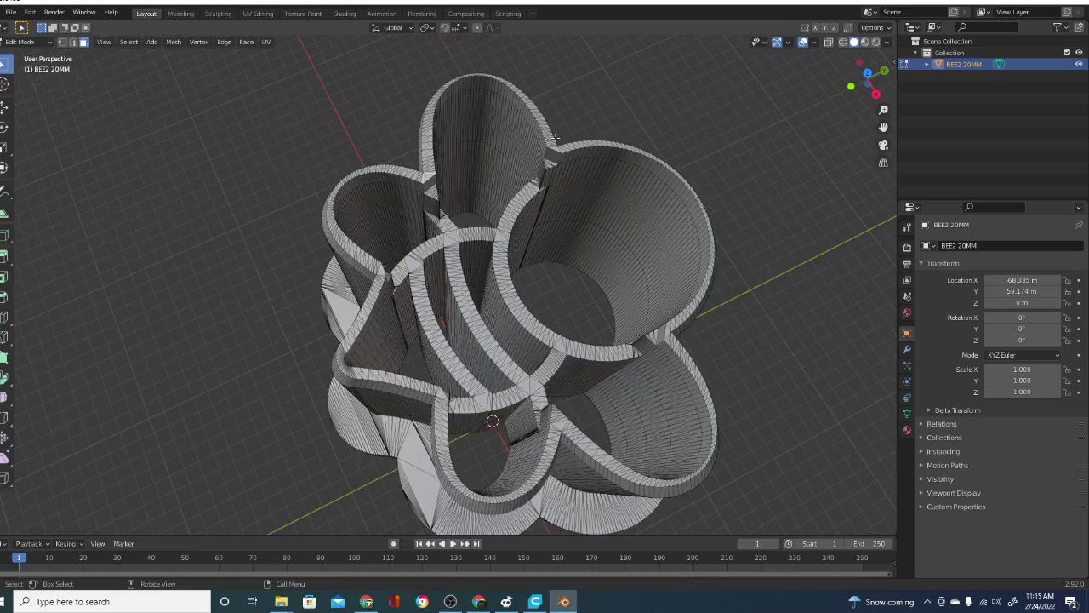
pyautogui.press('ctrl')
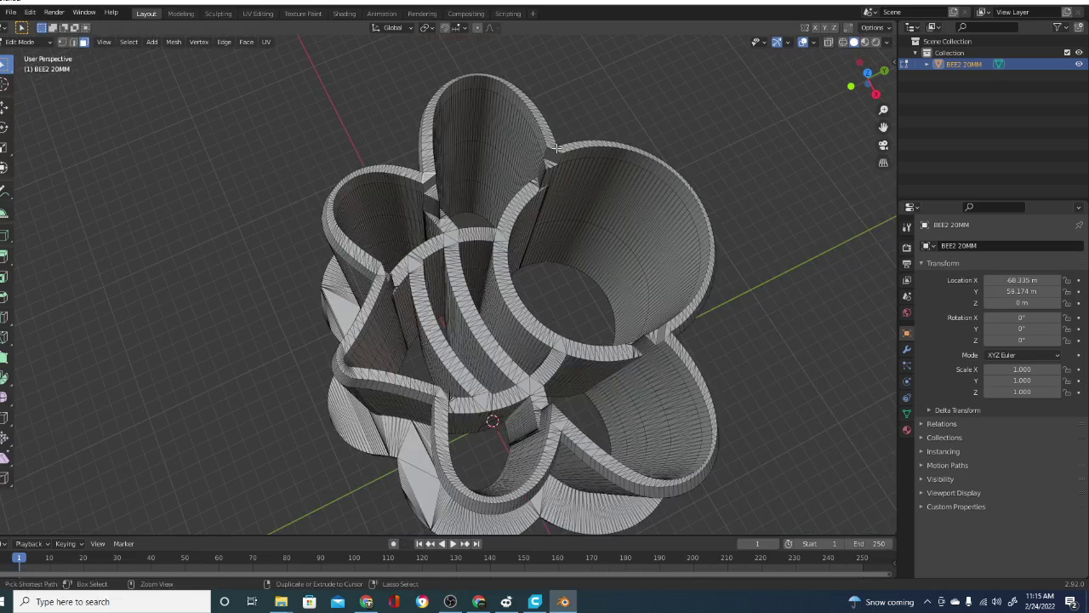
pyautogui.keyDown('ctrl'); pyautogui.click(554, 148); pyautogui.keyUp('ctrl')
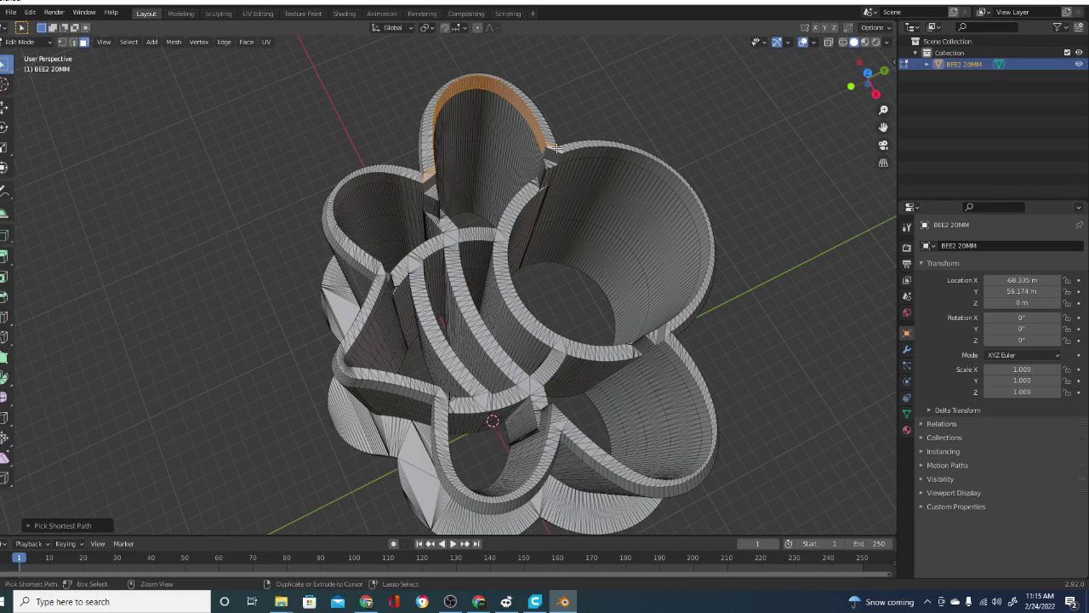
pyautogui.hotkey('ctrl', 'z')
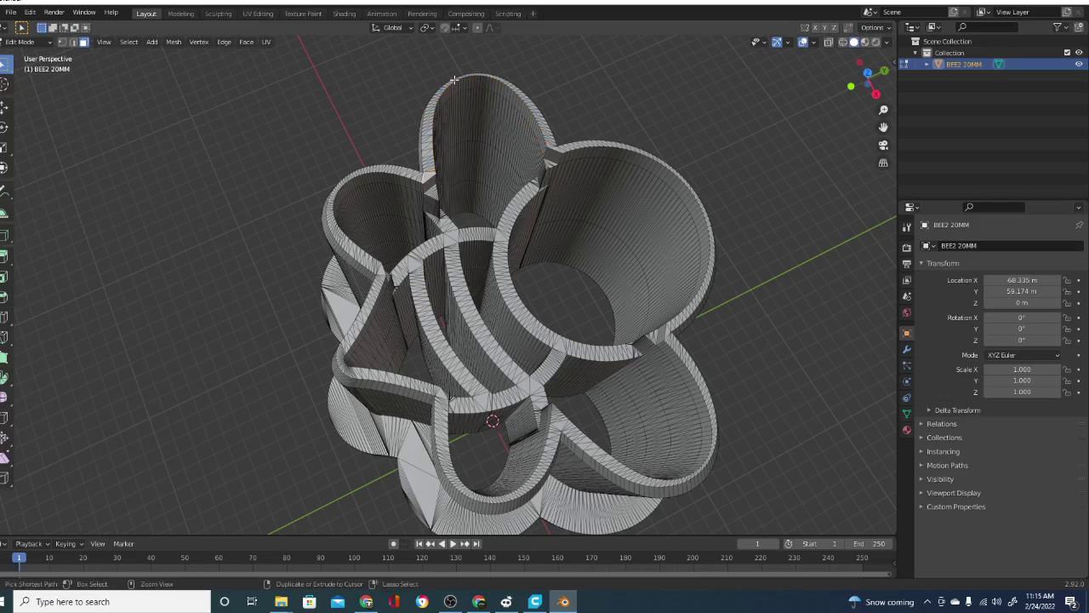
# - Ctrl+click a shortest-path rim selection around the top lobe and down the right lobes
pyautogui.keyDown('ctrl'); pyautogui.click(454, 79); pyautogui.keyUp('ctrl')
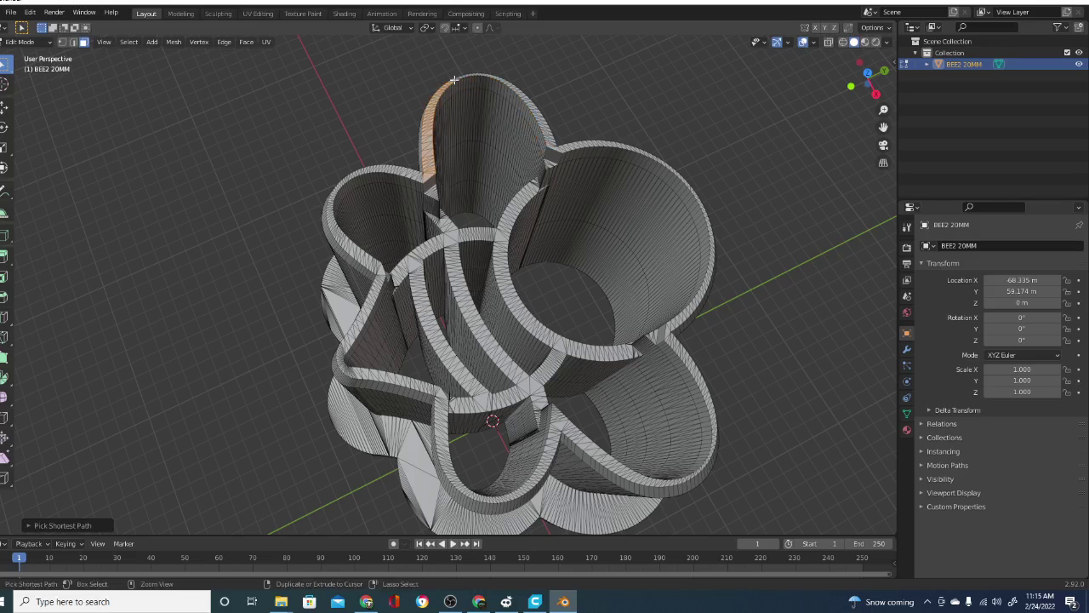
pyautogui.keyDown('ctrl'); pyautogui.click(522, 93); pyautogui.keyUp('ctrl')
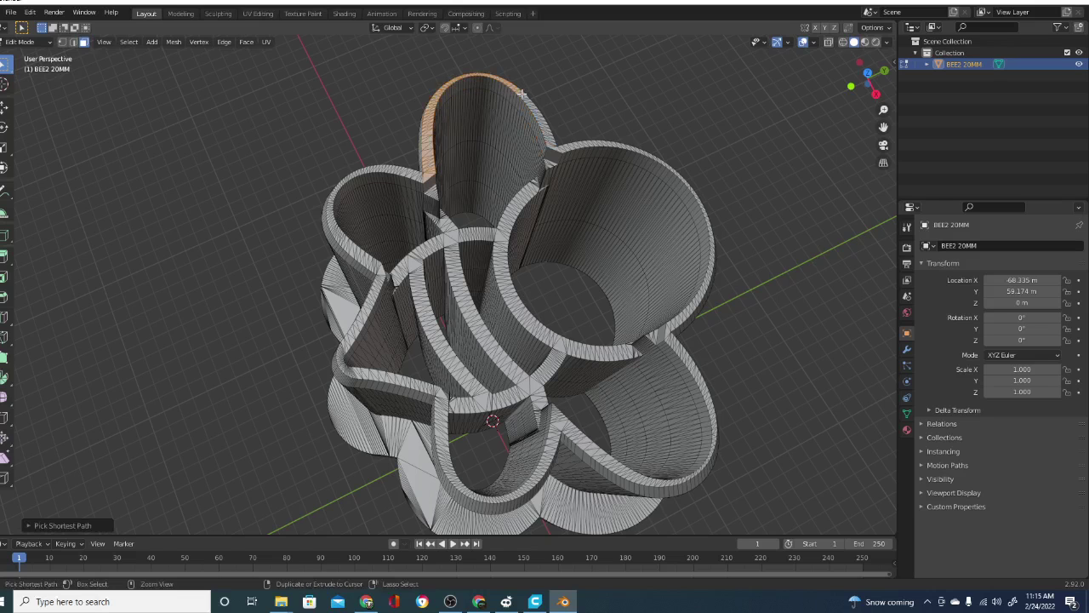
pyautogui.keyDown('ctrl'); pyautogui.click(555, 148); pyautogui.keyUp('ctrl')
pyautogui.keyDown('ctrl'); pyautogui.click(615, 143); pyautogui.keyUp('ctrl')
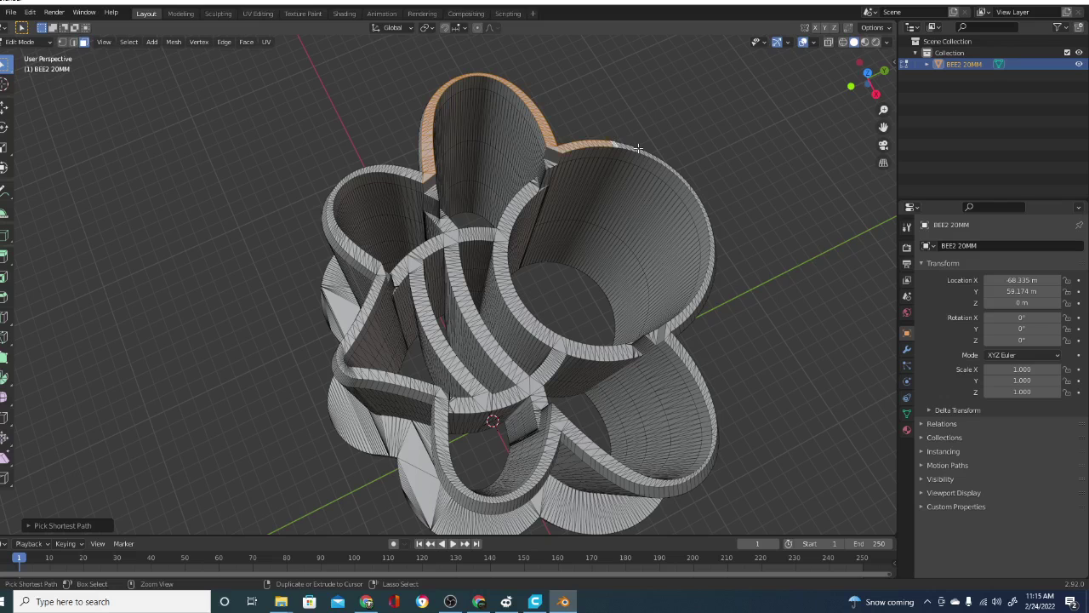
pyautogui.keyDown('ctrl'); pyautogui.click(675, 170); pyautogui.keyUp('ctrl')
pyautogui.keyDown('ctrl'); pyautogui.click(701, 204); pyautogui.keyUp('ctrl')
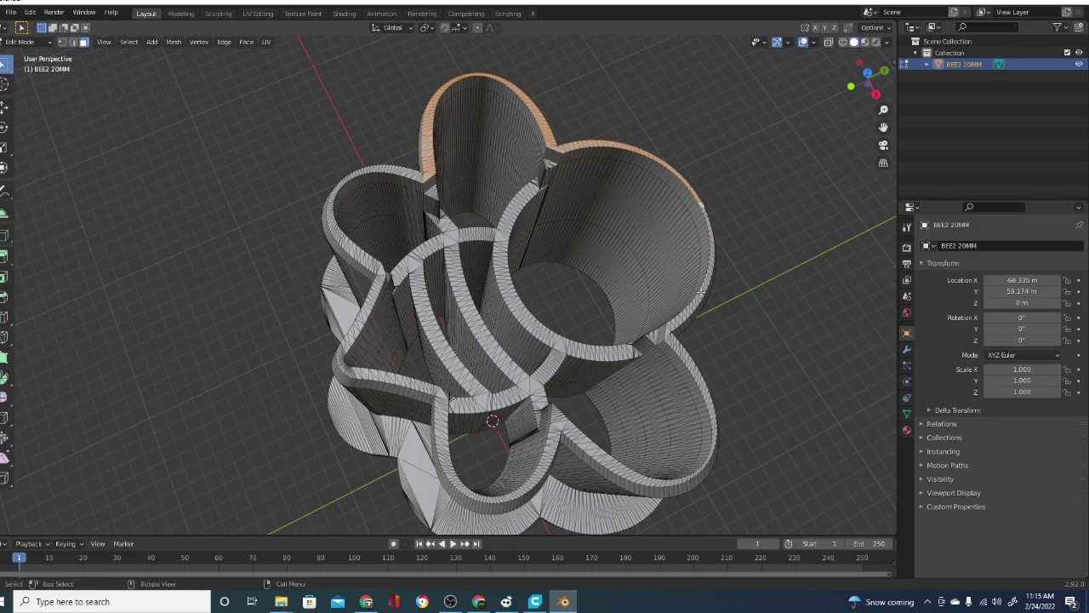
pyautogui.keyDown('ctrl'); pyautogui.click(674, 336); pyautogui.keyUp('ctrl')
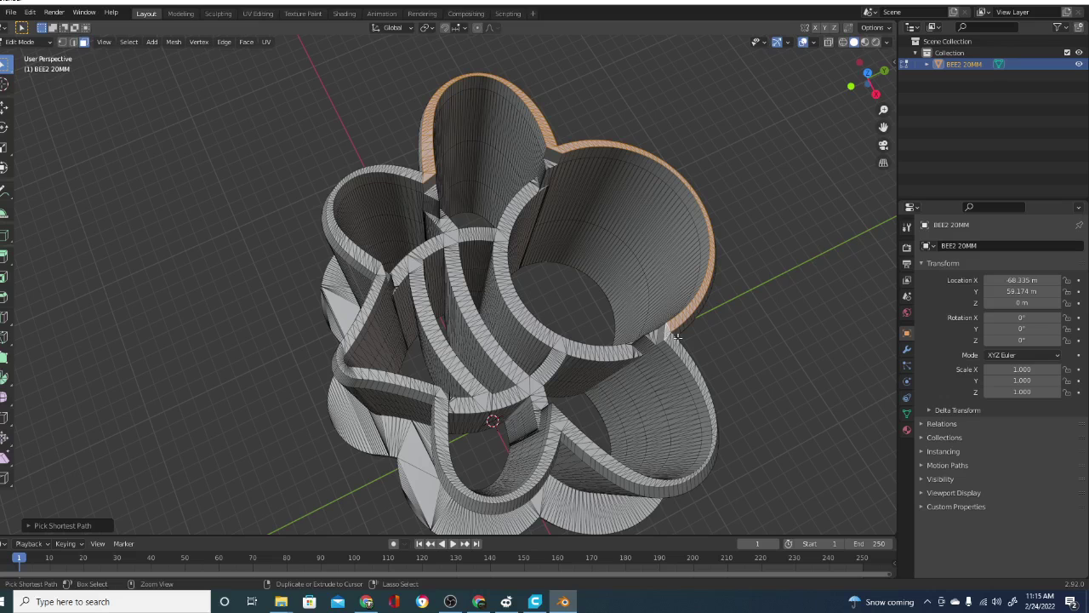
pyautogui.keyDown('ctrl'); pyautogui.click(696, 475); pyautogui.keyUp('ctrl')
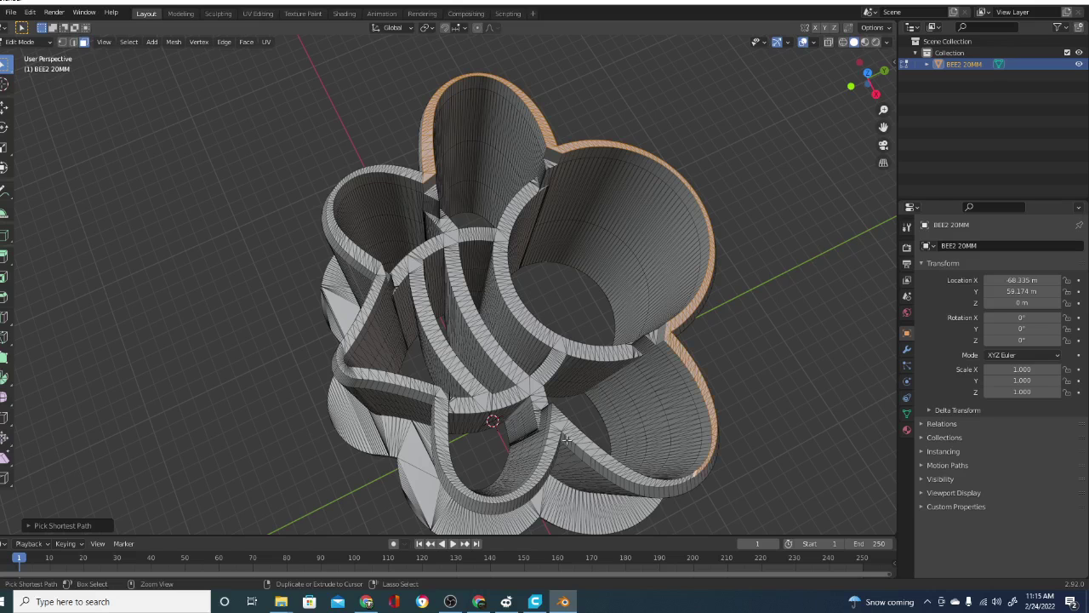
# - Extend the path along the bottom lobe, up the left side, and close the outer rim loop
pyautogui.keyDown('ctrl'); pyautogui.click(562, 422); pyautogui.keyUp('ctrl')
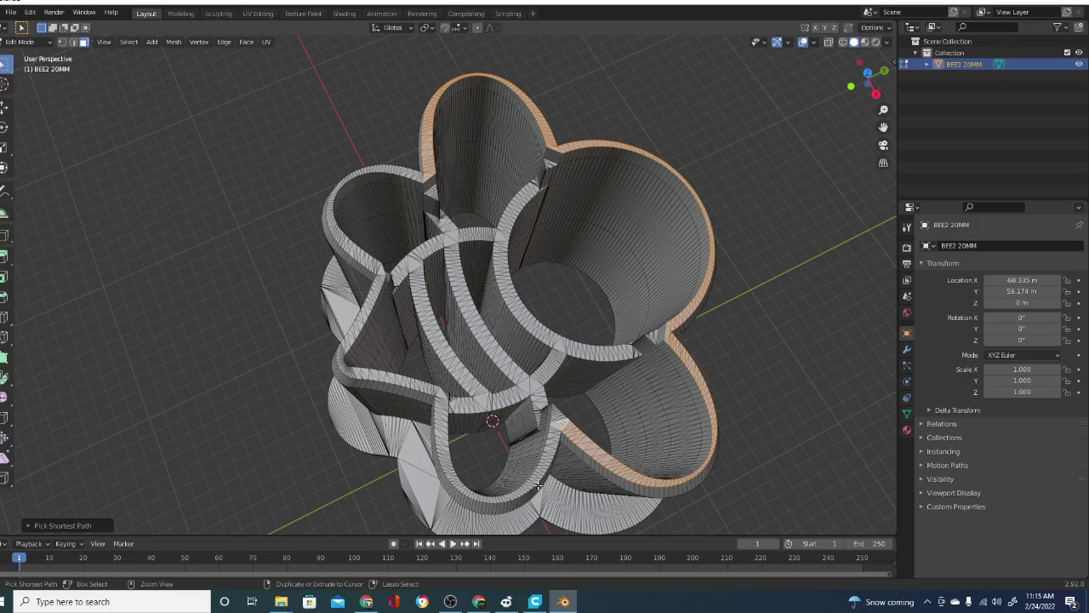
pyautogui.keyDown('ctrl'); pyautogui.click(444, 456); pyautogui.keyUp('ctrl')
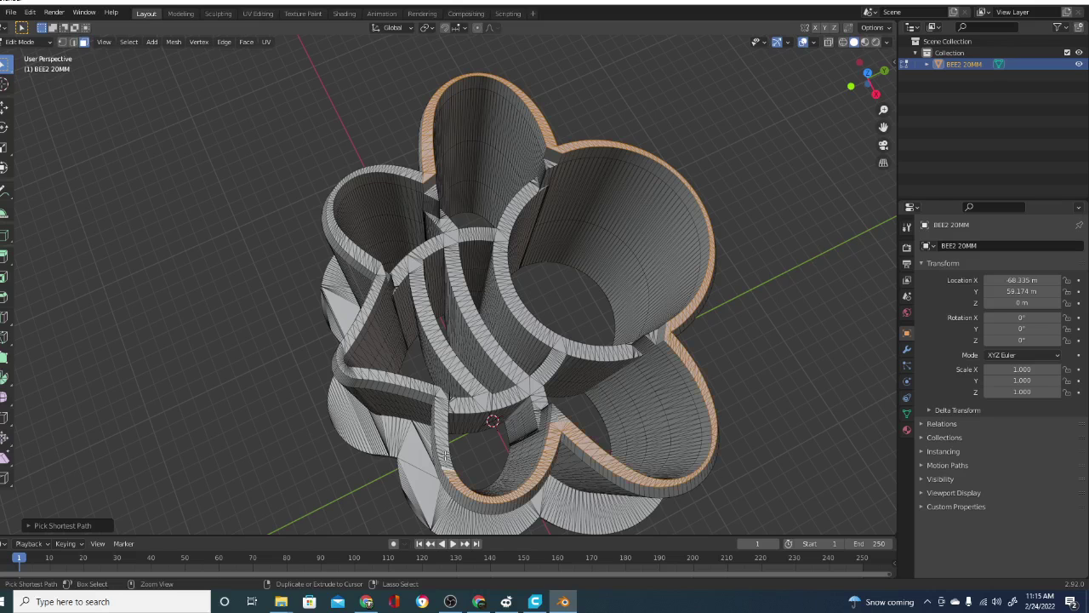
pyautogui.keyDown('ctrl'); pyautogui.click(440, 394); pyautogui.keyUp('ctrl')
pyautogui.keyDown('ctrl'); pyautogui.click(368, 309); pyautogui.keyUp('ctrl')
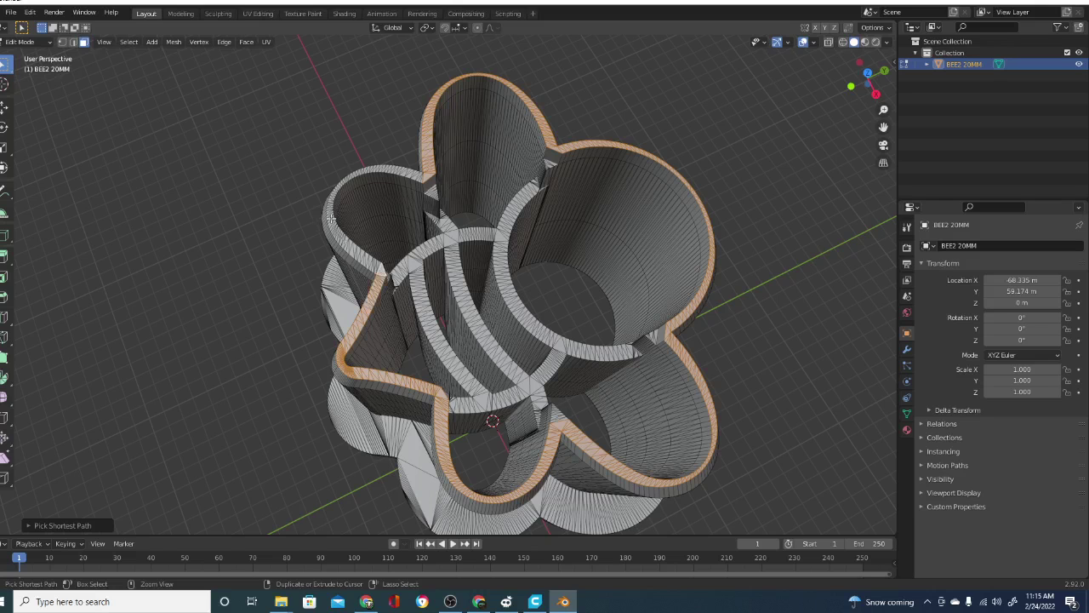
pyautogui.keyDown('ctrl'); pyautogui.click(341, 182); pyautogui.keyUp('ctrl')
pyautogui.keyDown('ctrl'); pyautogui.click(342, 180); pyautogui.keyUp('ctrl')
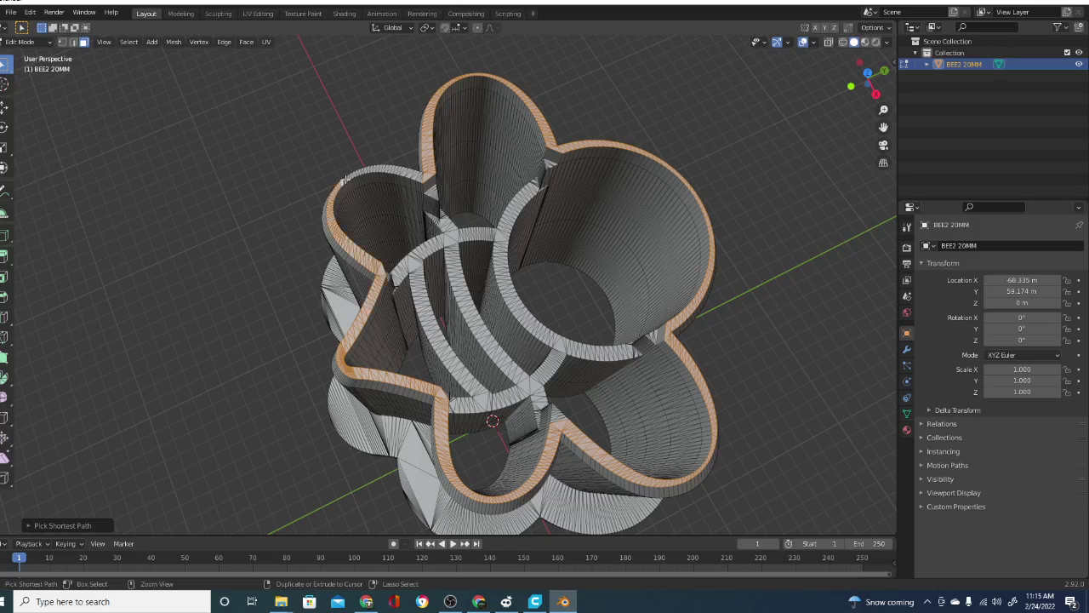
pyautogui.keyDown('ctrl'); pyautogui.click(387, 168); pyautogui.keyUp('ctrl')
pyautogui.keyDown('ctrl'); pyautogui.click(421, 176); pyautogui.keyUp('ctrl')
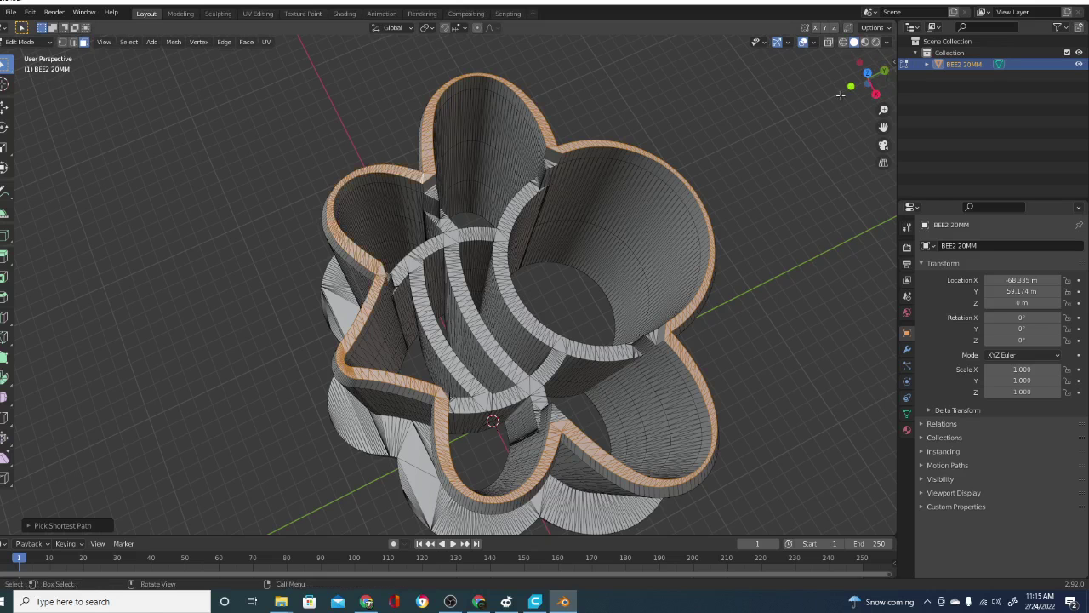
pyautogui.press('e')
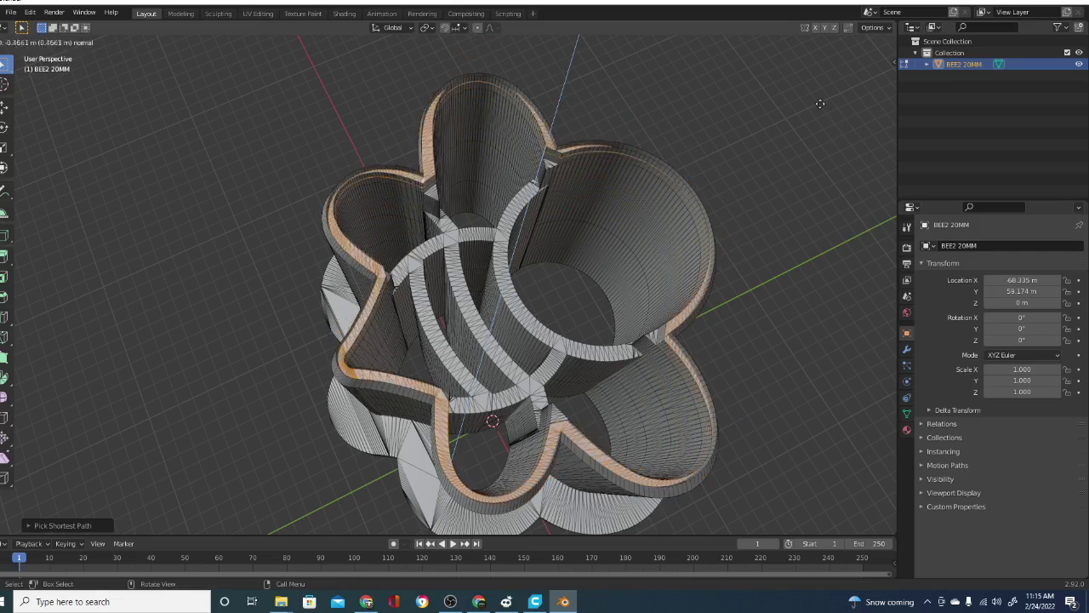
pyautogui.rightClick(813, 74)
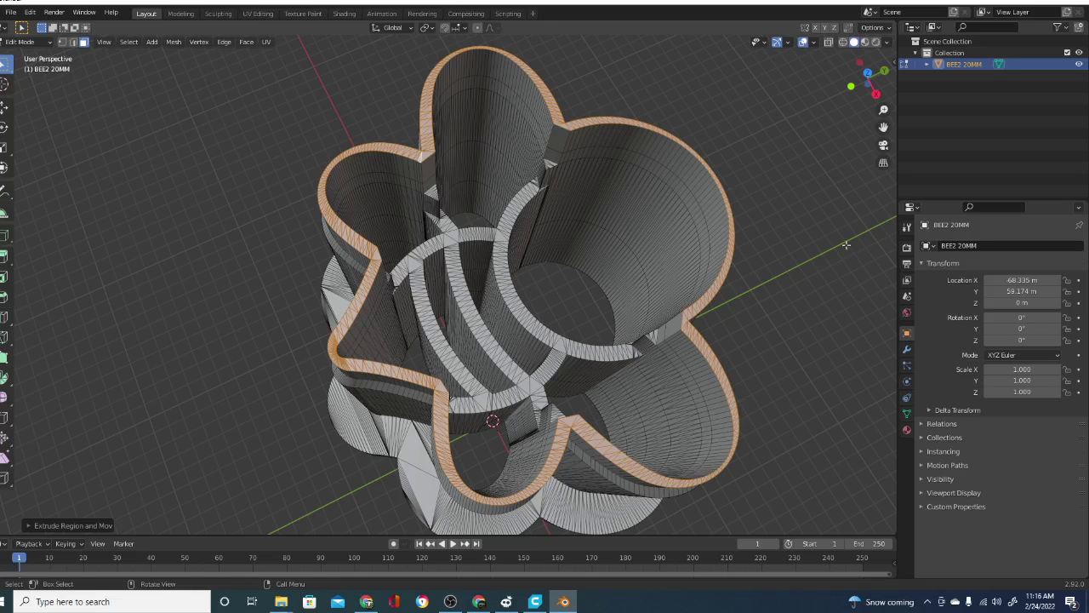
pyautogui.press('s')
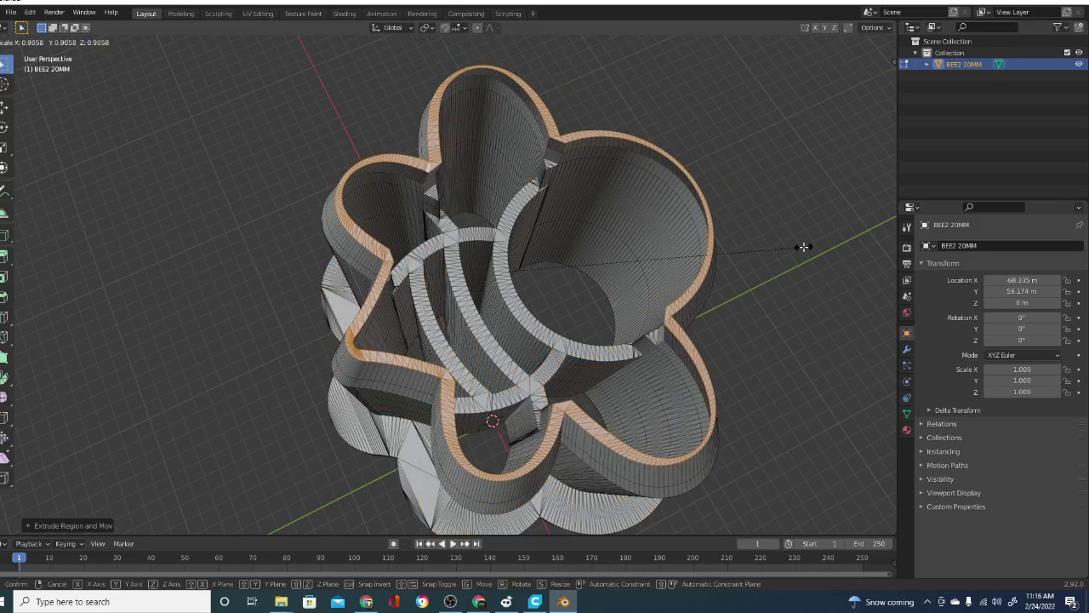
pyautogui.click(803, 247)
pyautogui.hotkey('ctrl', 'z')
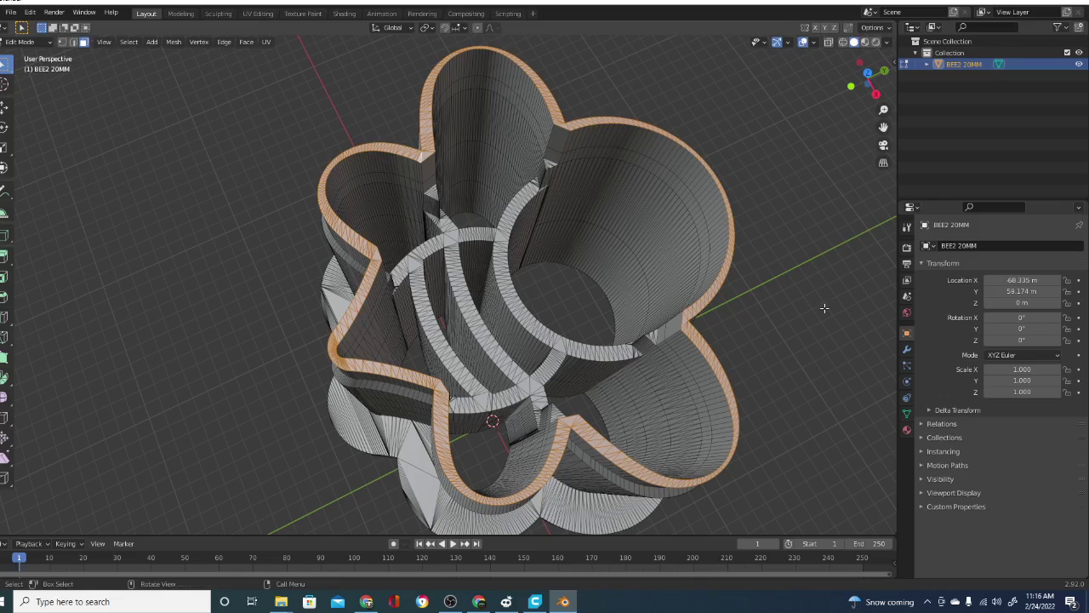
# - Deselect the rim loop with Alt+A and switch to Edge select mode
pyautogui.press('alt')
pyautogui.hotkey('alt', 'a')
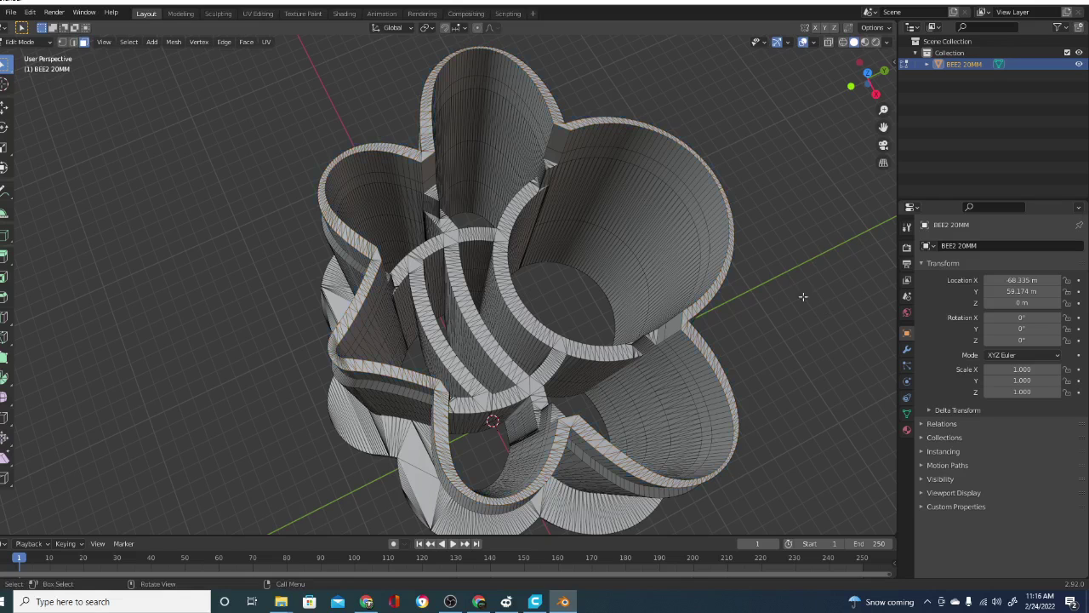
pyautogui.click(72, 41)
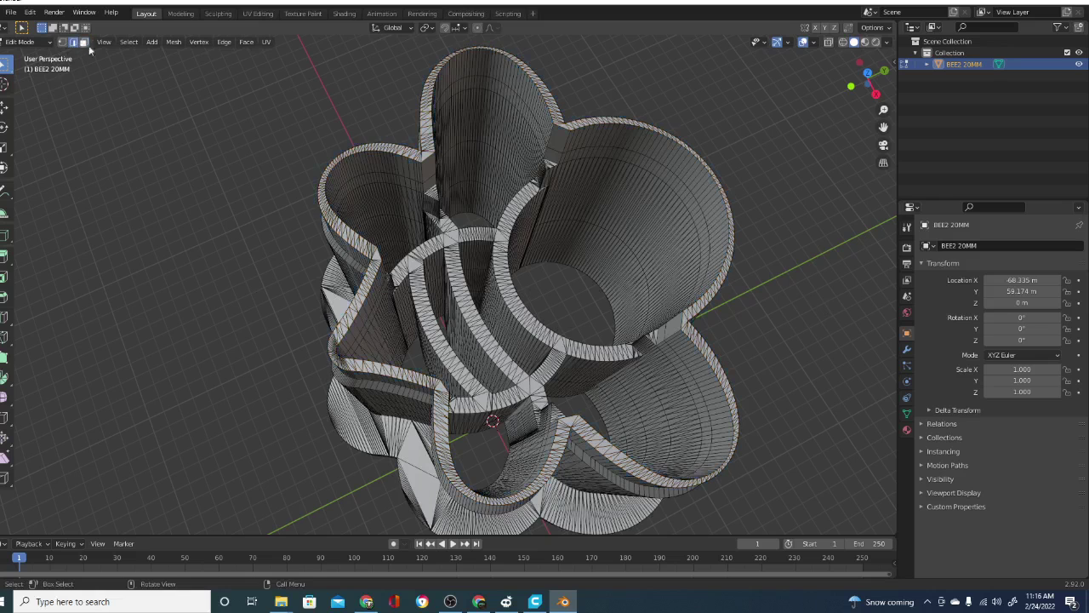
pyautogui.press('shift')
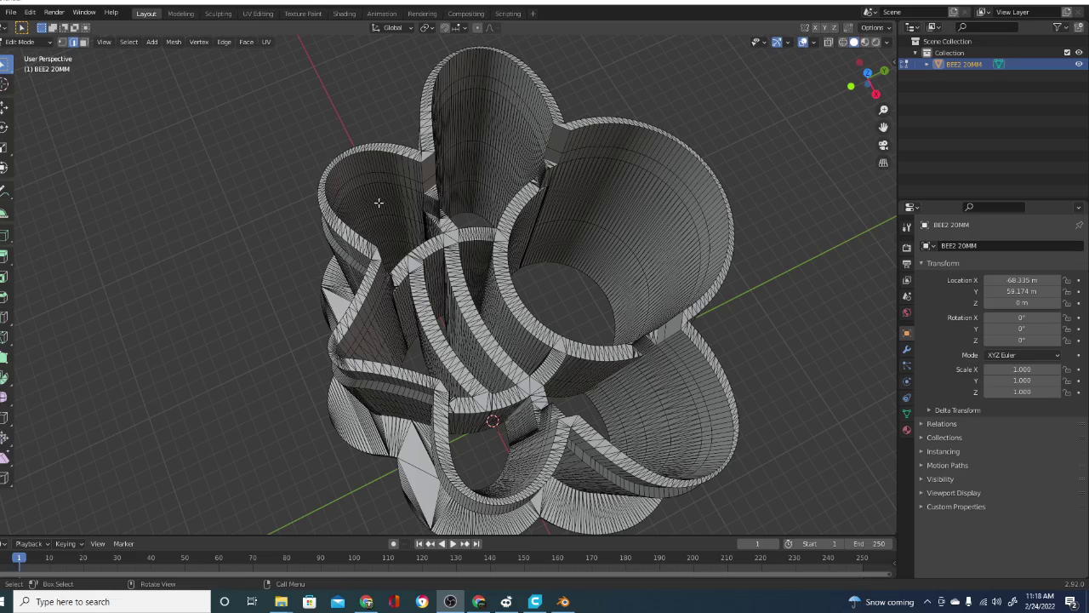
pyautogui.scroll(-3, 390, 372)
pyautogui.scroll(5, 390, 371)
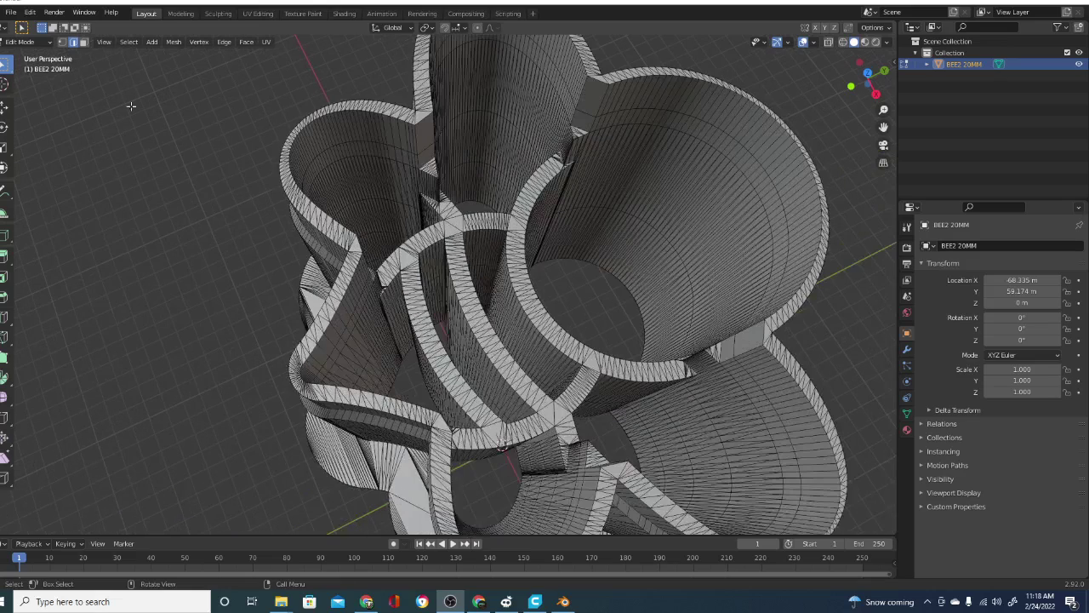
# - Back in Blender, Ctrl+click a path of edges along the top rim up to the spike
pyautogui.click(313, 226)
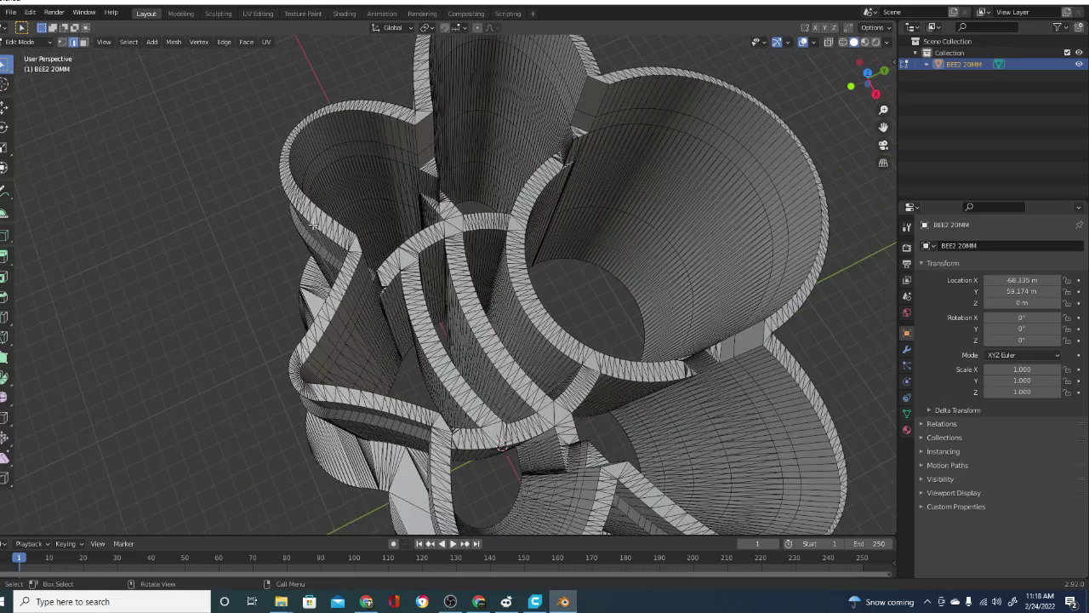
pyautogui.press('shift')
pyautogui.press('ctrl')
pyautogui.keyDown('ctrl'); pyautogui.click(283, 146); pyautogui.keyUp('ctrl')
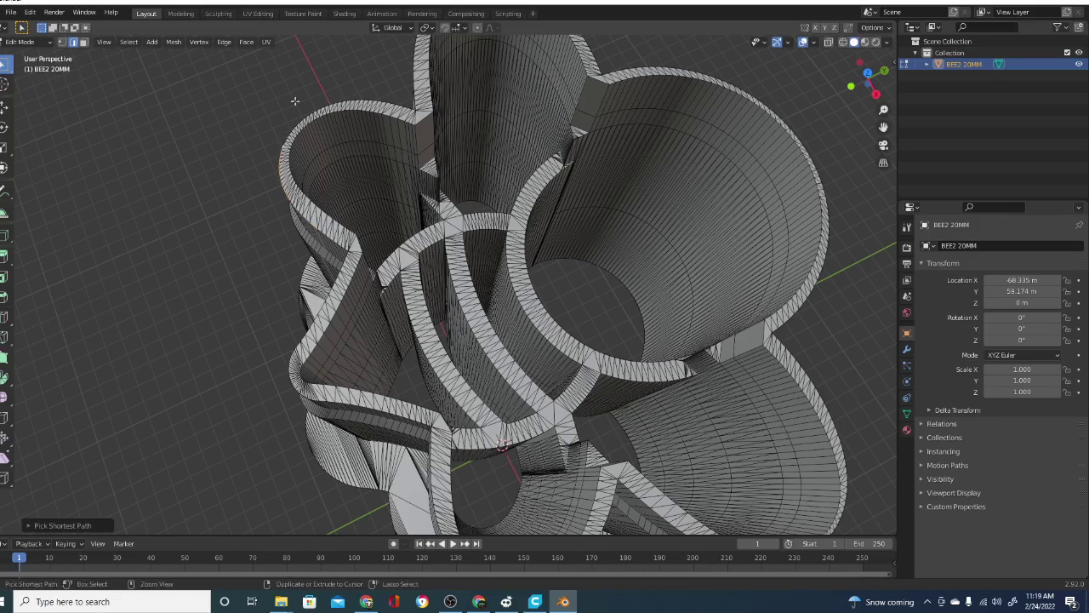
pyautogui.keyDown('ctrl'); pyautogui.click(358, 98); pyautogui.keyUp('ctrl')
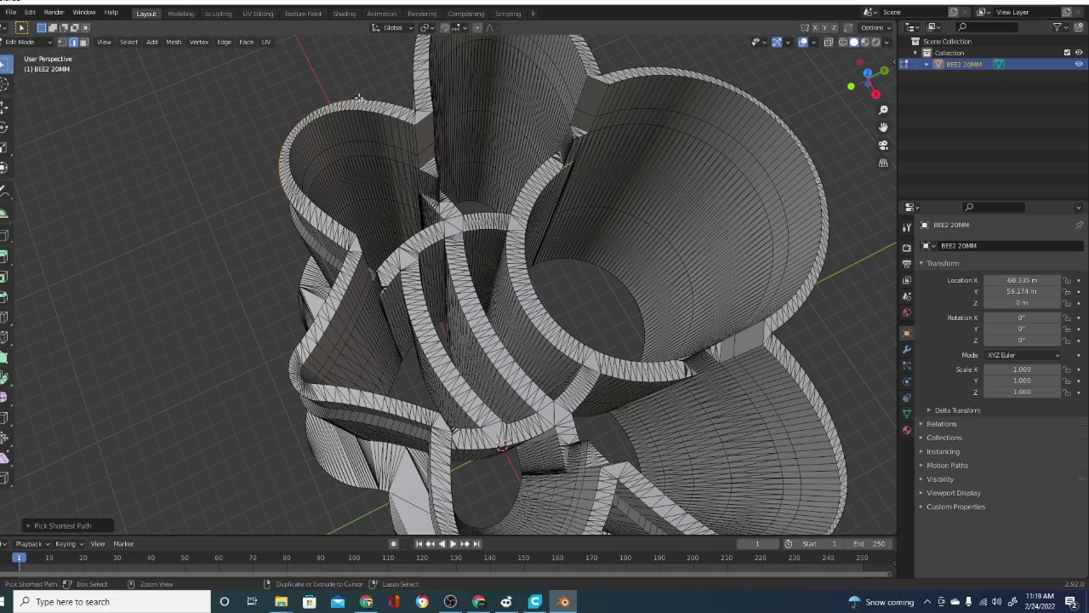
pyautogui.keyDown('ctrl'); pyautogui.click(412, 76); pyautogui.keyUp('ctrl')
# - Zoom out and reselect a short run of rim edges on the top lobe
pyautogui.scroll(-3, 548, 143)
pyautogui.scroll(4, 548, 143)
pyautogui.scroll(-7, 548, 143)
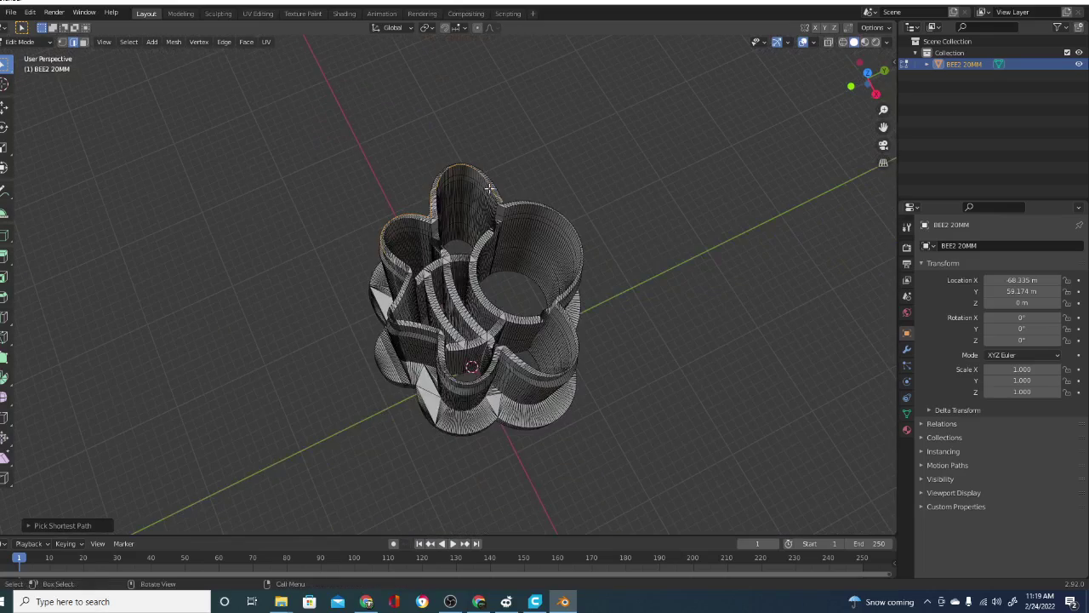
pyautogui.keyDown('ctrl'); pyautogui.click(465, 164); pyautogui.keyUp('ctrl')
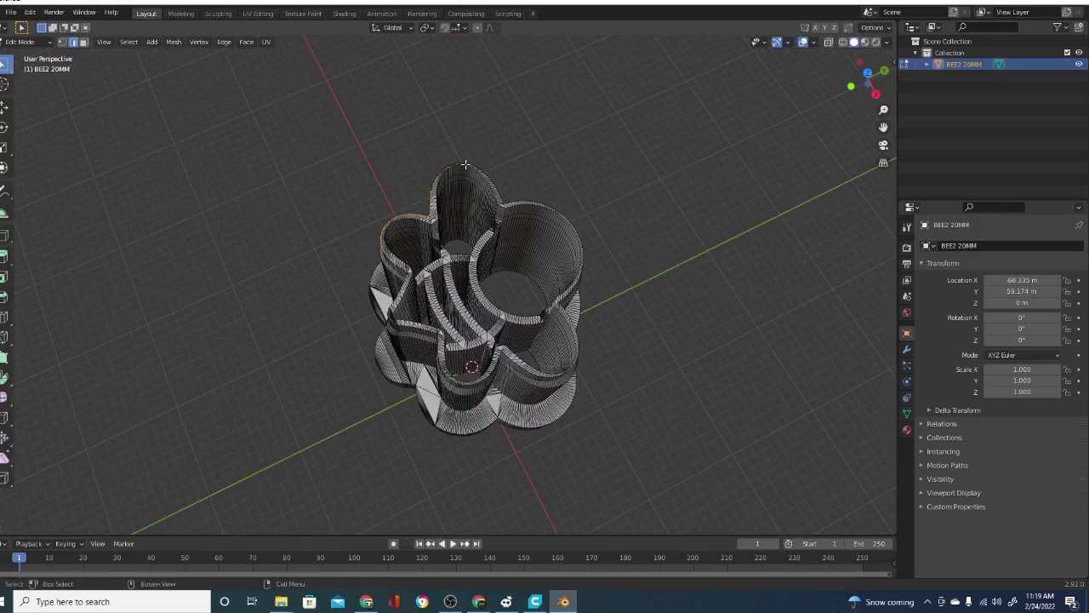
pyautogui.keyDown('ctrl'); pyautogui.click(439, 169); pyautogui.keyUp('ctrl')
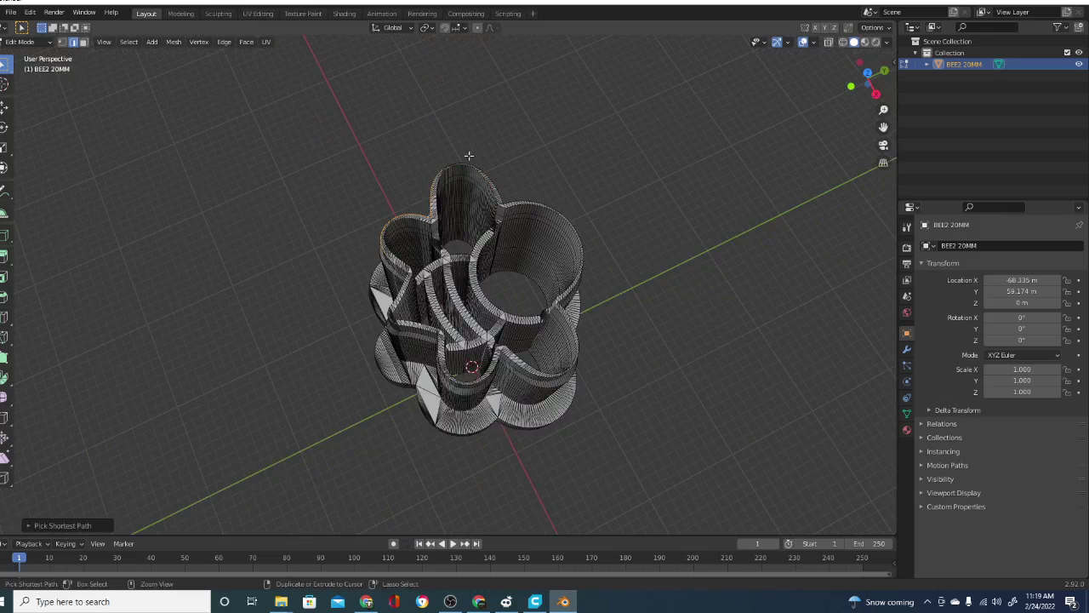
pyautogui.keyDown('ctrl'); pyautogui.click(473, 165); pyautogui.keyUp('ctrl')
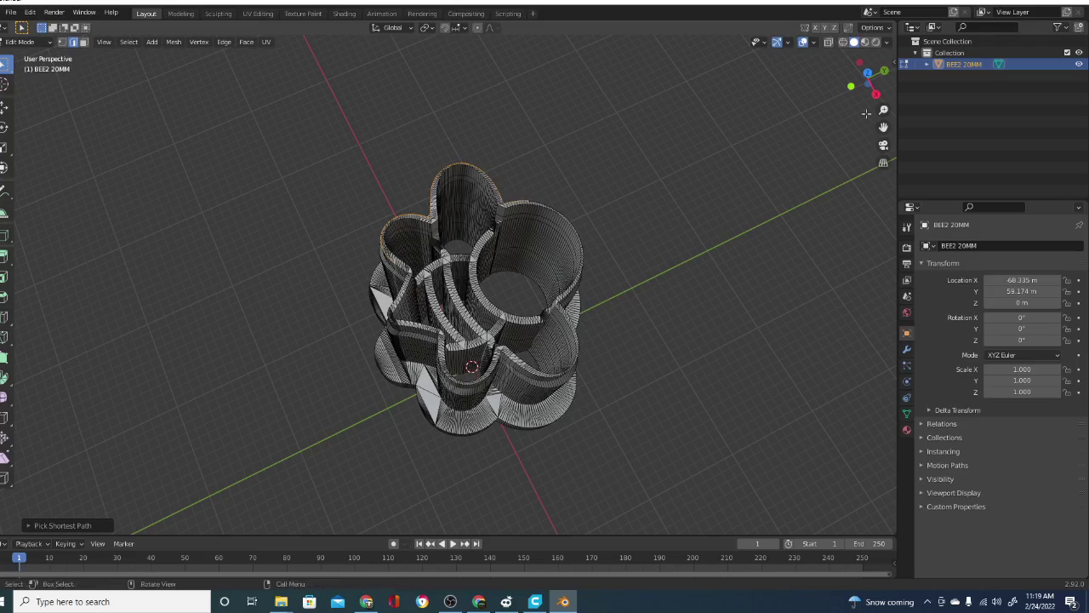
# - Orbit the bee cutter, exit Edit Mode, then orbit the empty Ender-3 Pro plate in Cura
pyautogui.moveTo(863, 91); pyautogui.dragTo(689, 88)
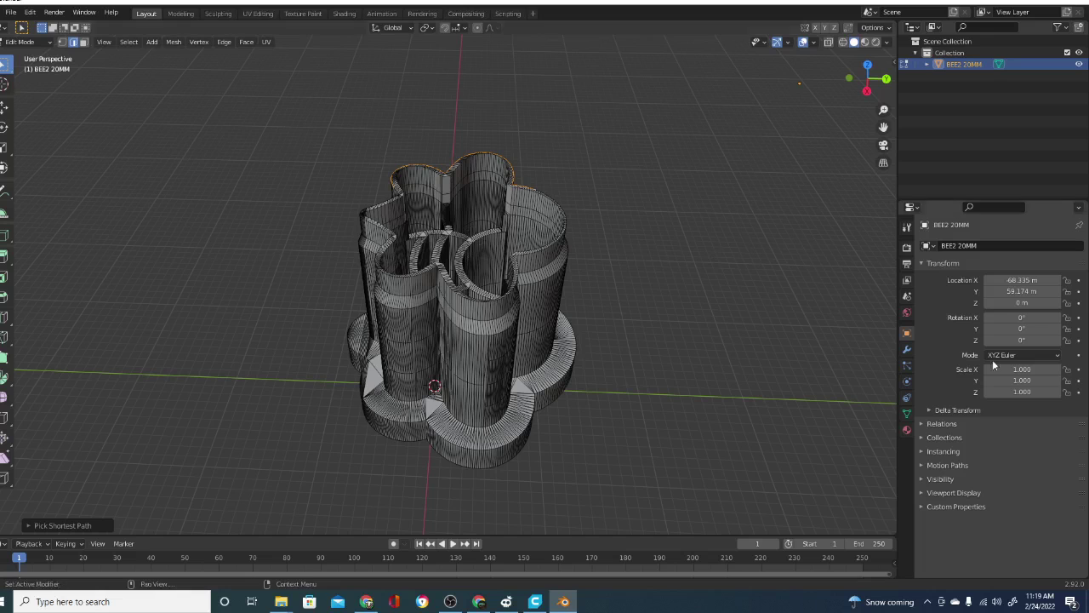
pyautogui.press('Tab')
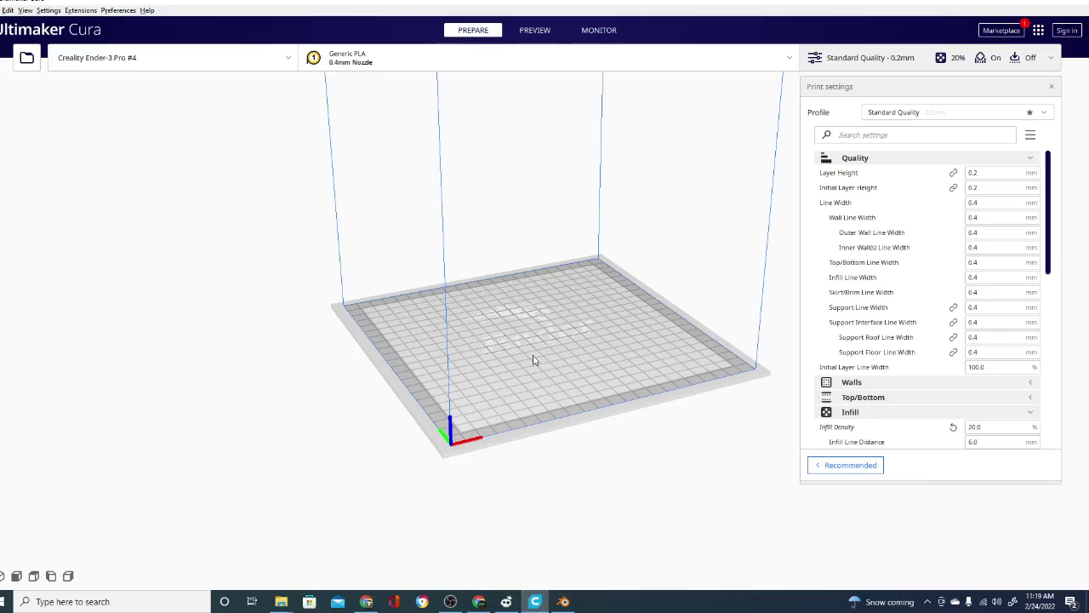
pyautogui.moveTo(532, 359); pyautogui.dragTo(390, 356, button='right')
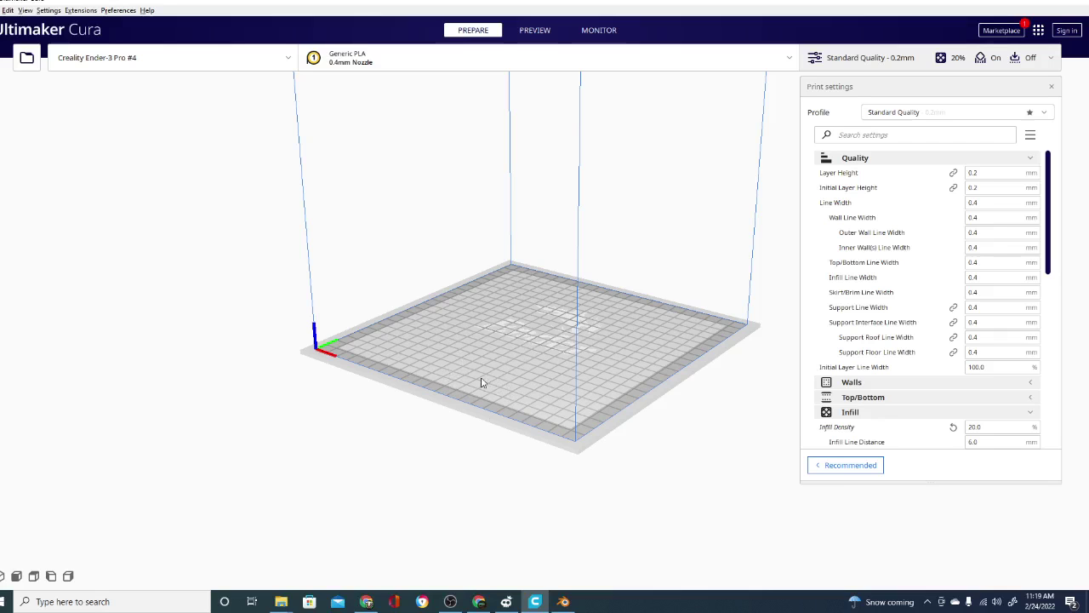
pyautogui.moveTo(518, 374); pyautogui.dragTo(663, 349, button='right')
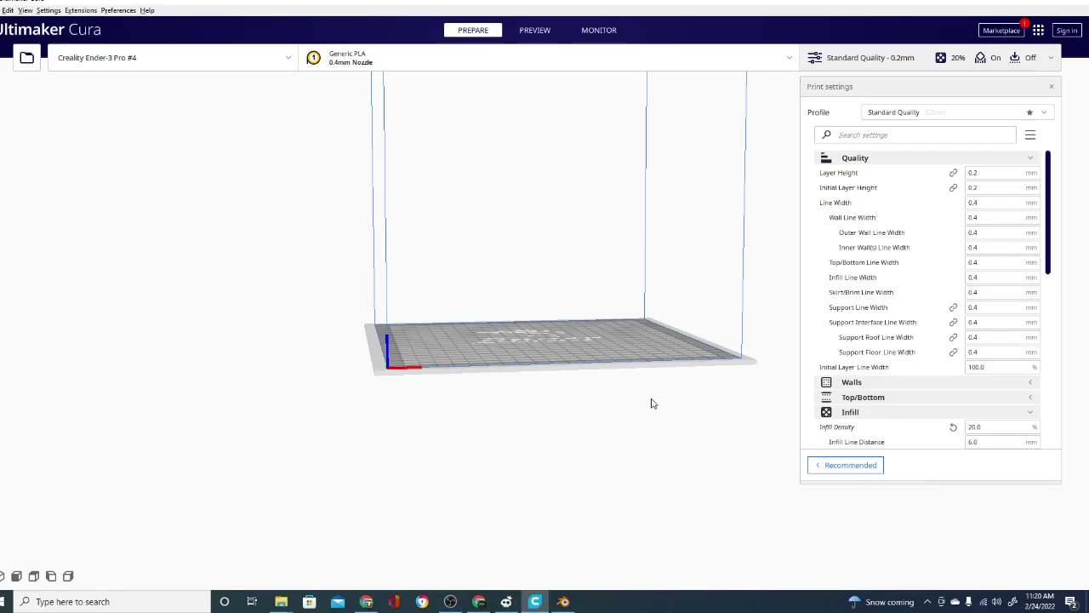
pyautogui.moveTo(678, 413); pyautogui.dragTo(446, 424, button='right')
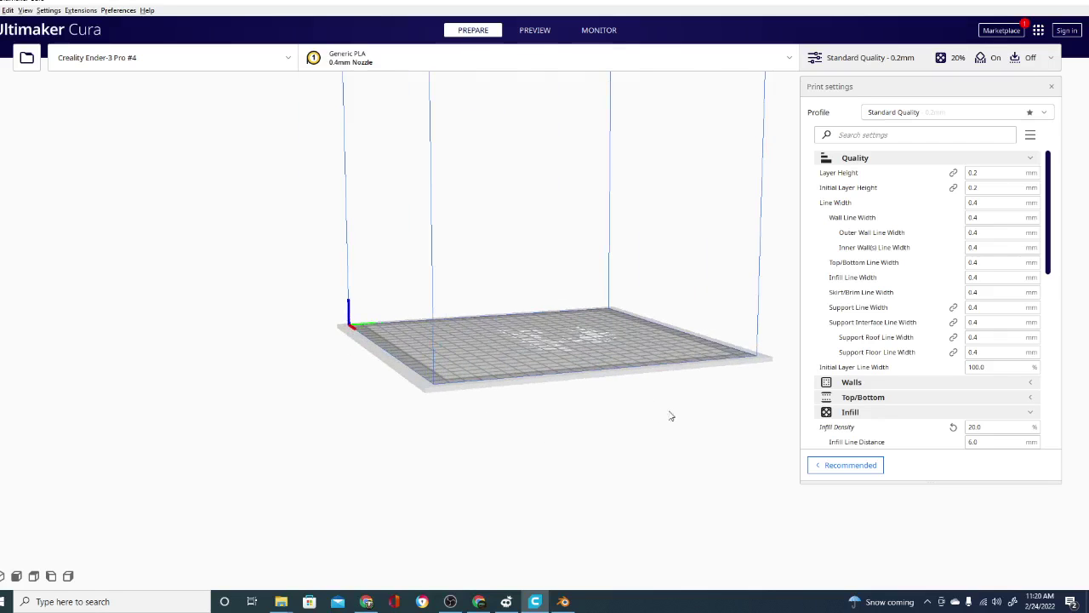
pyautogui.moveTo(671, 414); pyautogui.dragTo(813, 411, button='right')
pyautogui.moveTo(210, 427); pyautogui.dragTo(668, 440, button='right')
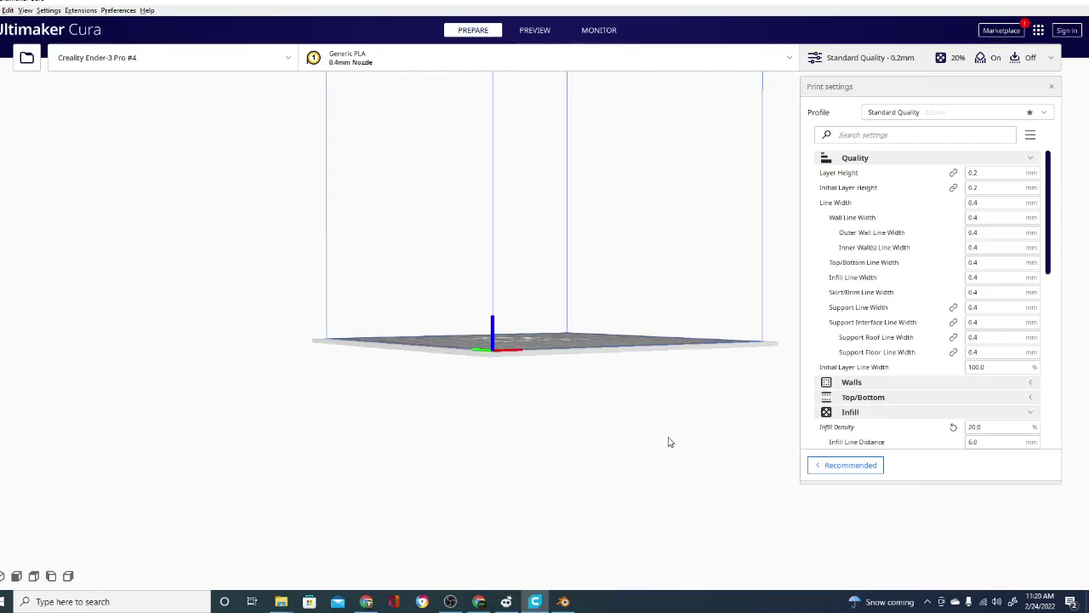
pyautogui.moveTo(471, 459); pyautogui.dragTo(318, 477, button='right')
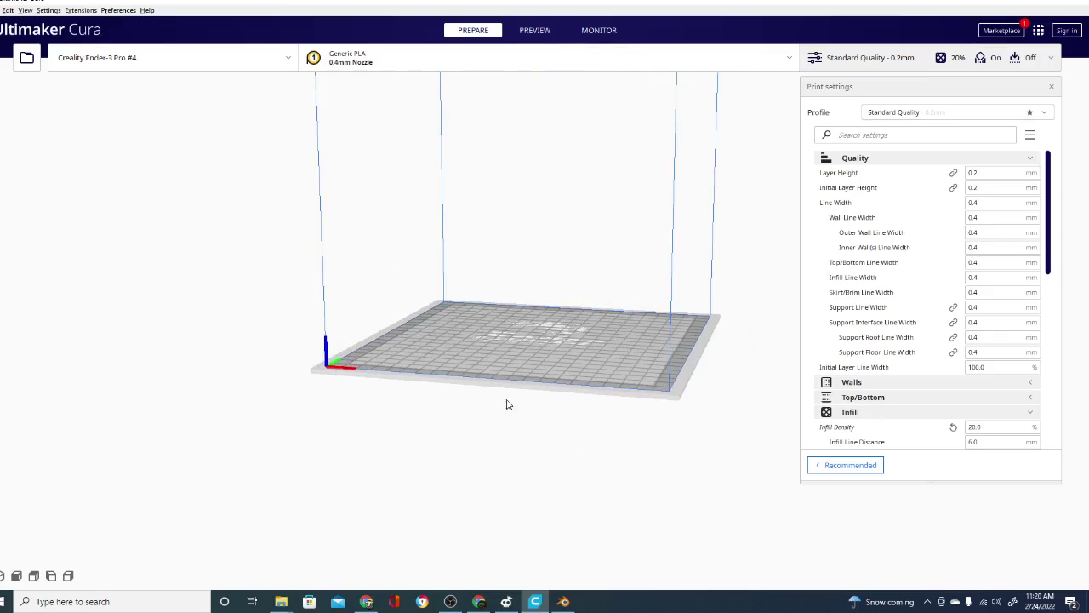